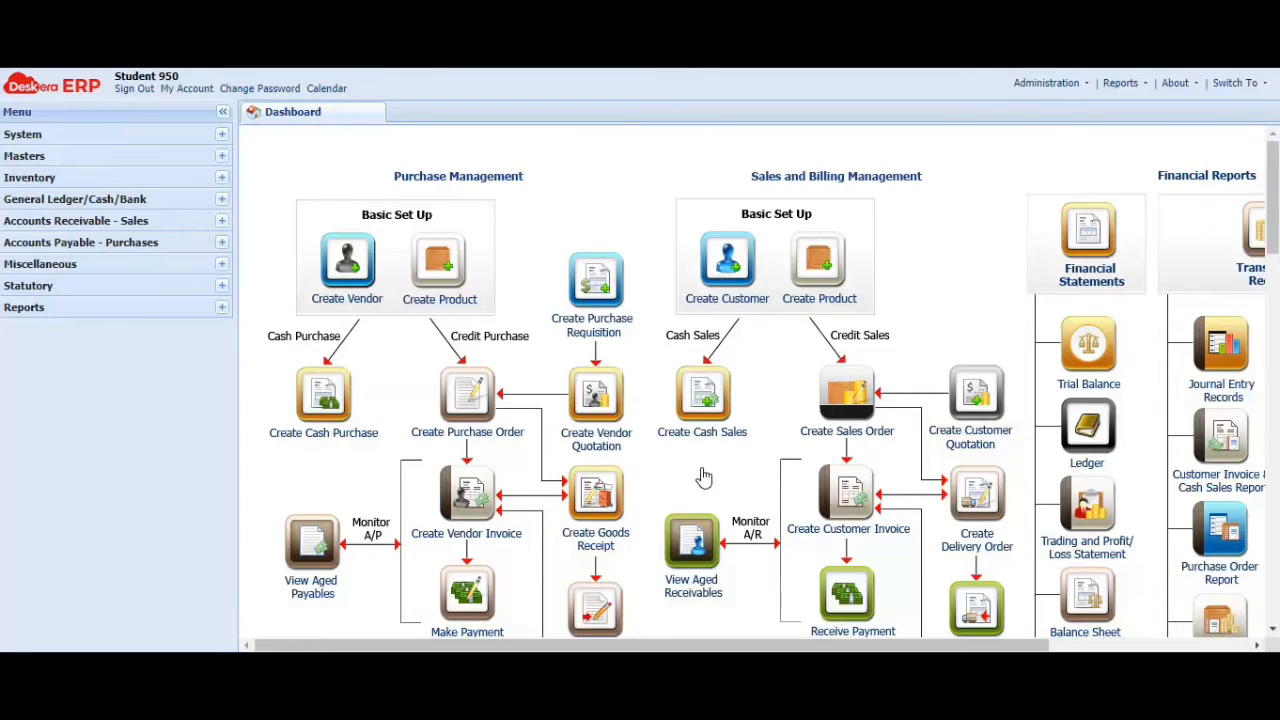
- Open the vendor master list and search it for Vendor 950
{"action": "left_click", "coordinate": [222, 157]}
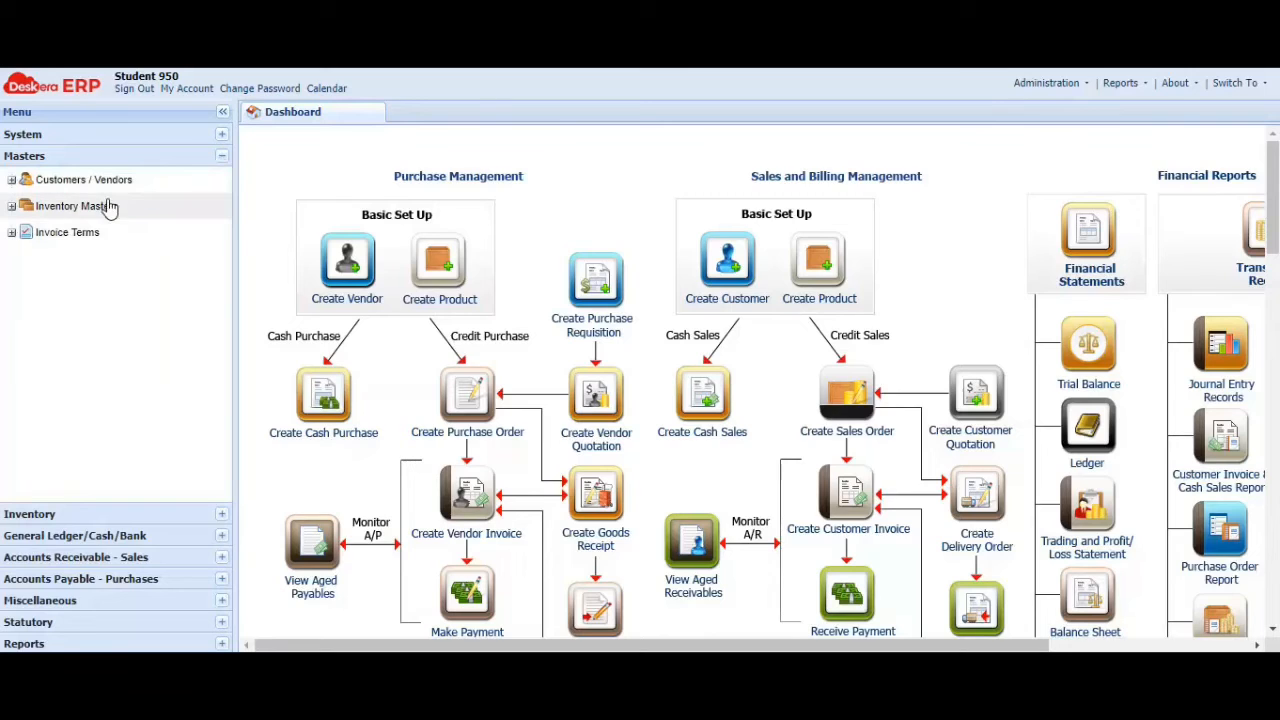
{"action": "left_click", "coordinate": [11, 180]}
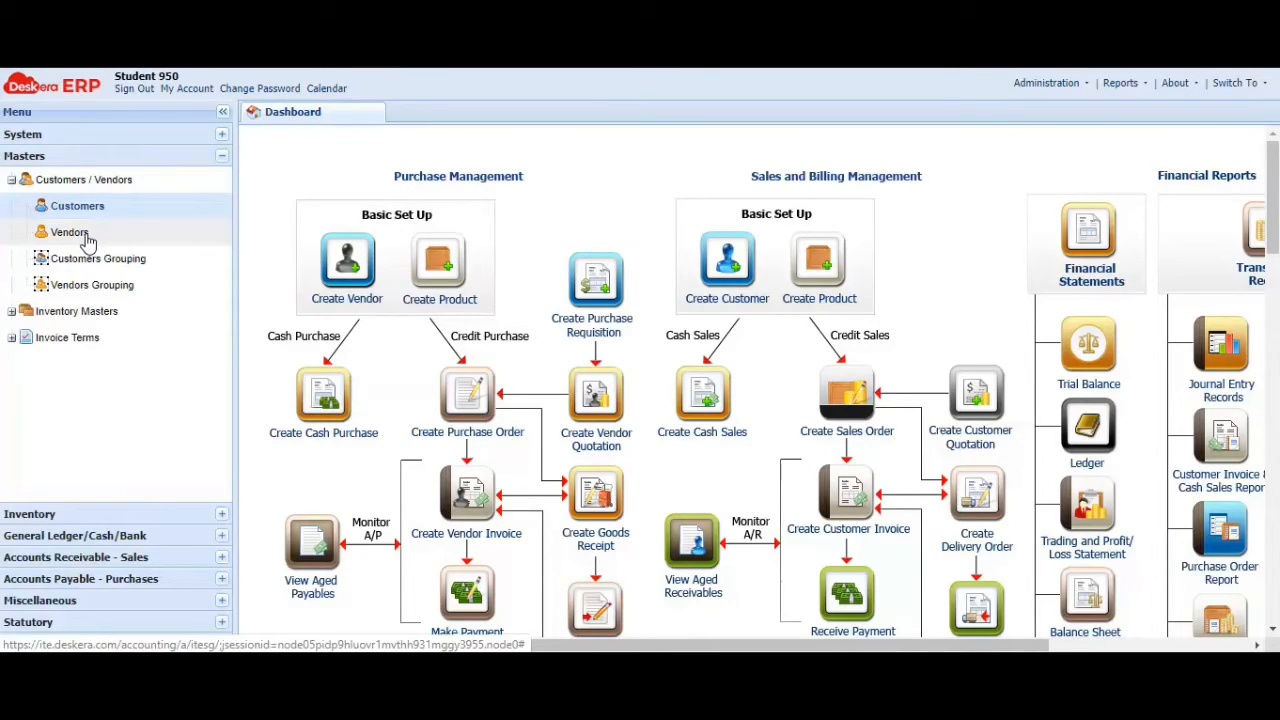
{"action": "left_click", "coordinate": [70, 233]}
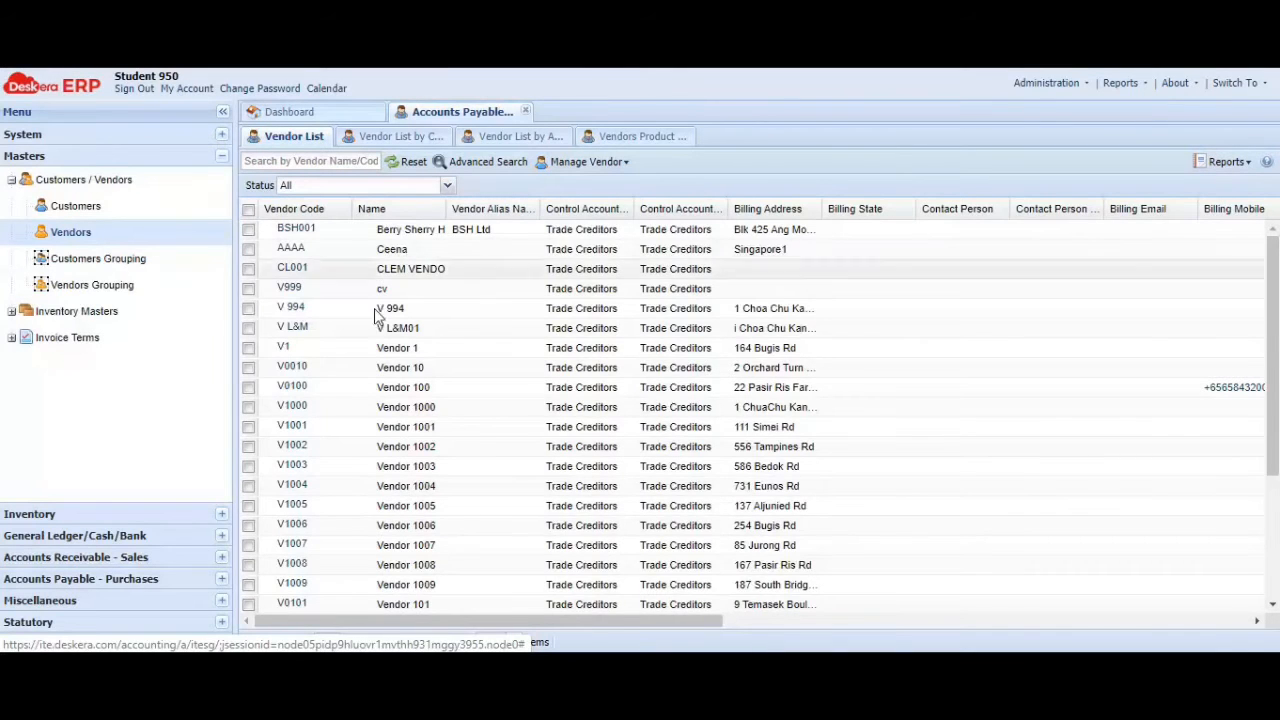
{"action": "scroll", "coordinate": [471, 334], "scroll_direction": "down", "scroll_amount": 3}
{"action": "scroll", "coordinate": [476, 336], "scroll_direction": "up", "scroll_amount": 3}
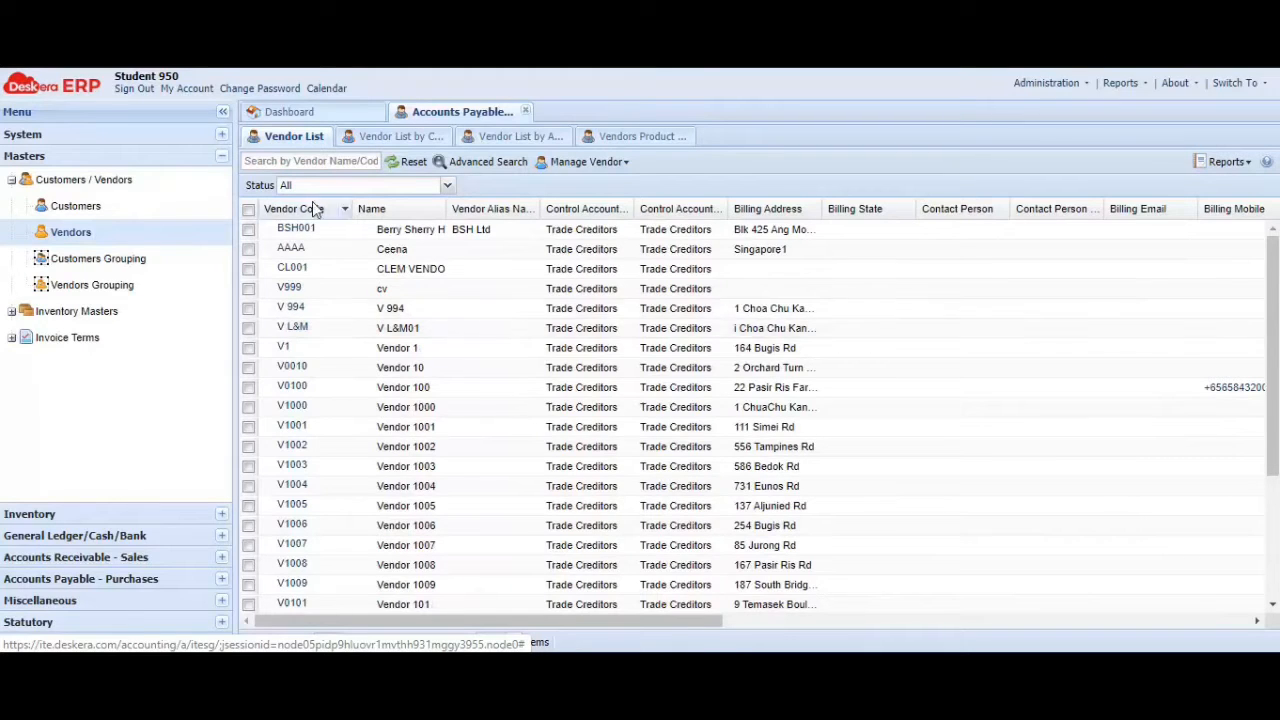
{"action": "left_click", "coordinate": [296, 164]}
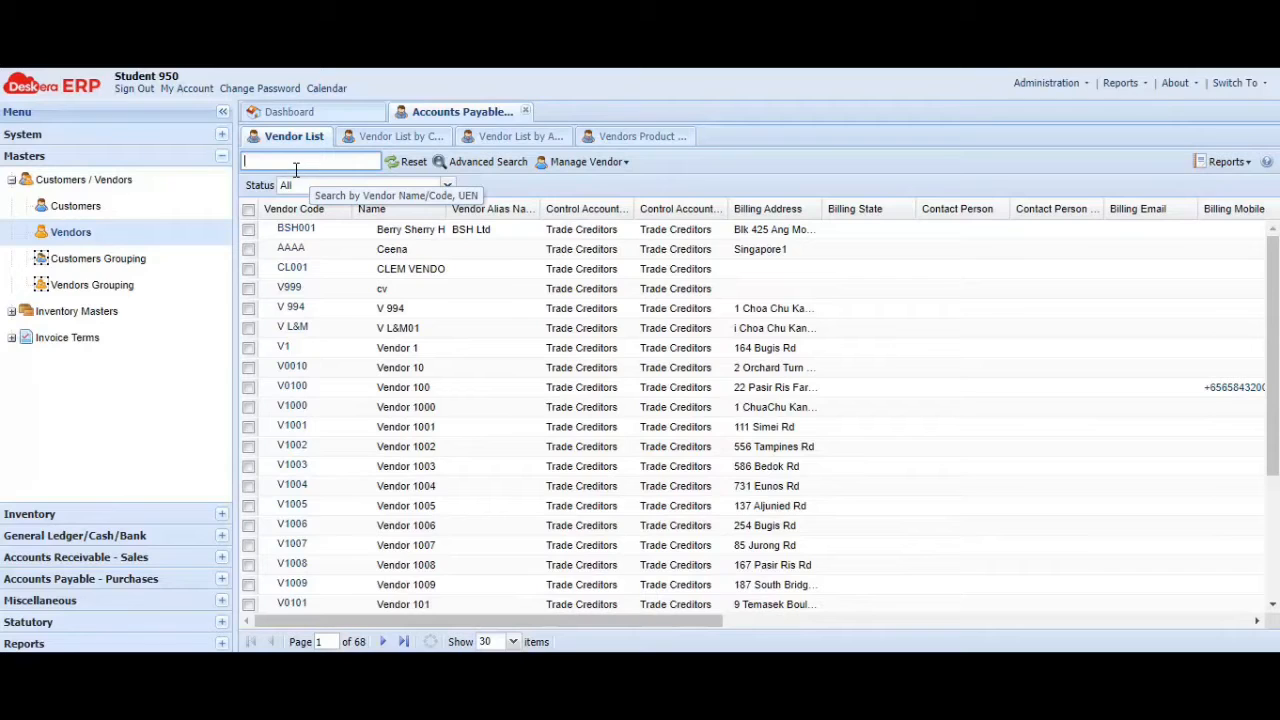
{"action": "type", "text": "Vendor 950"}
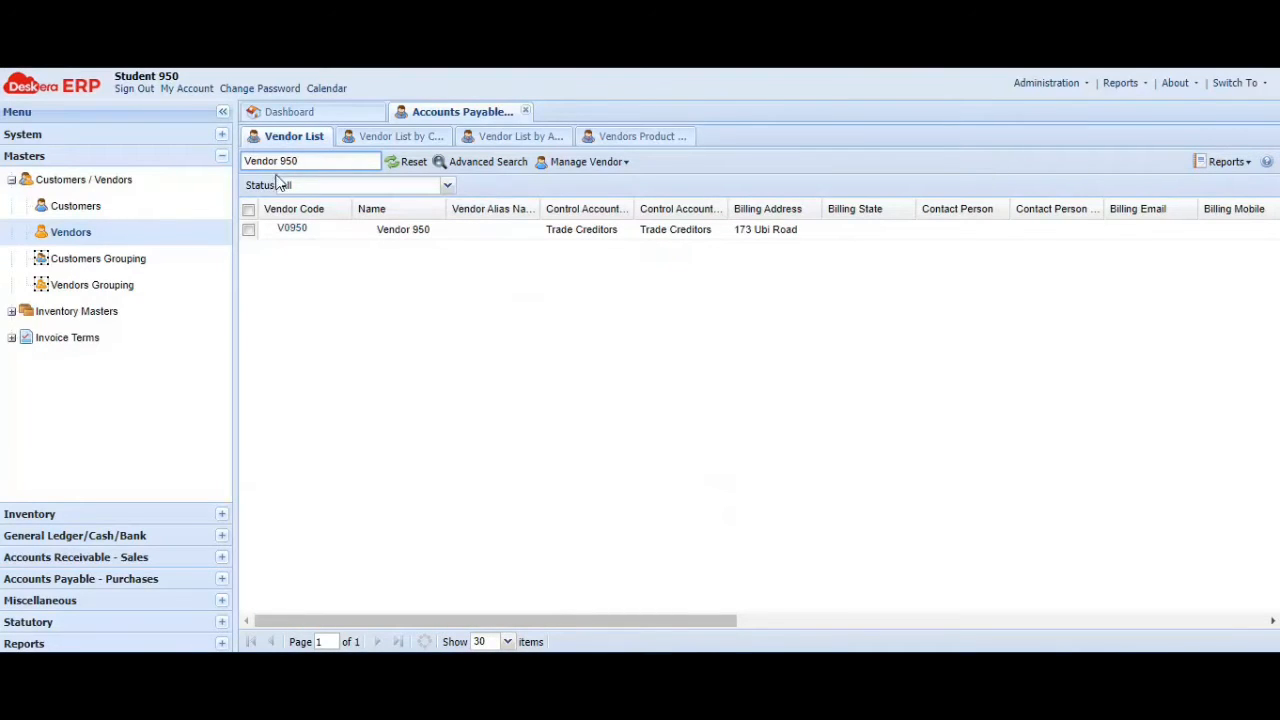
- Edit Vendor 950's record to set the debit term to NET 15, and save the change
{"action": "left_click", "coordinate": [249, 231]}
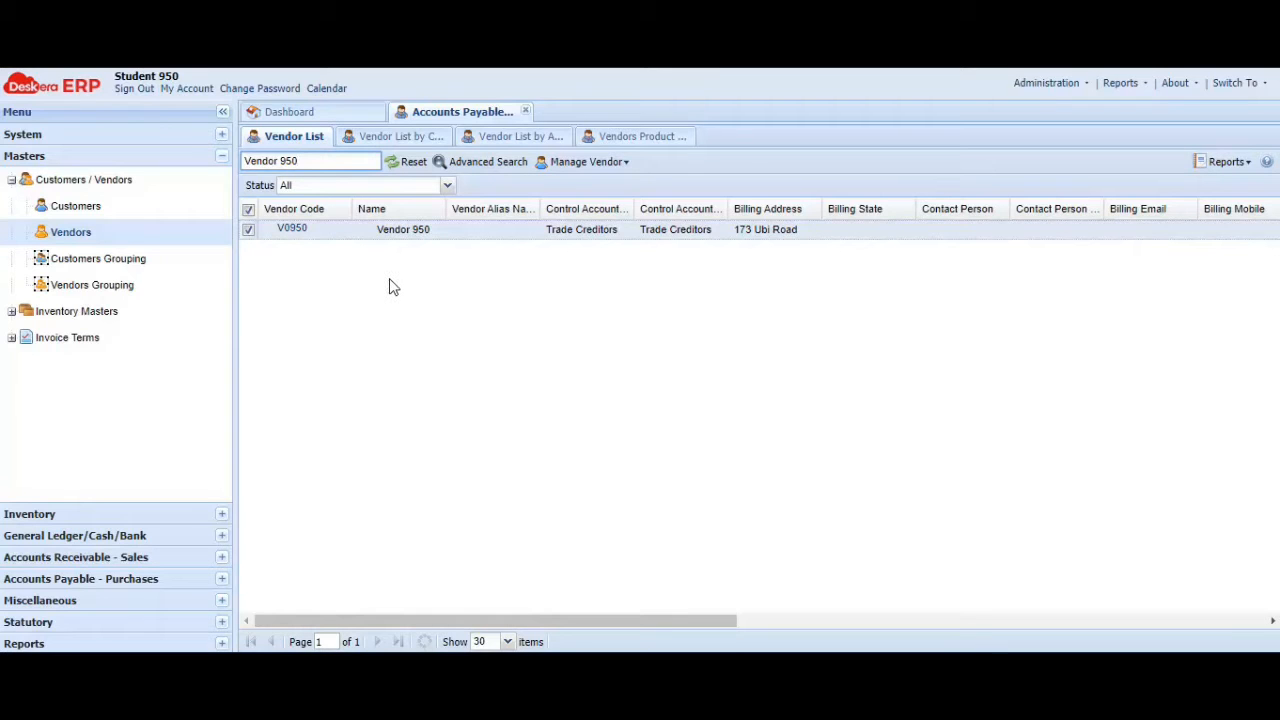
{"action": "left_click", "coordinate": [624, 163]}
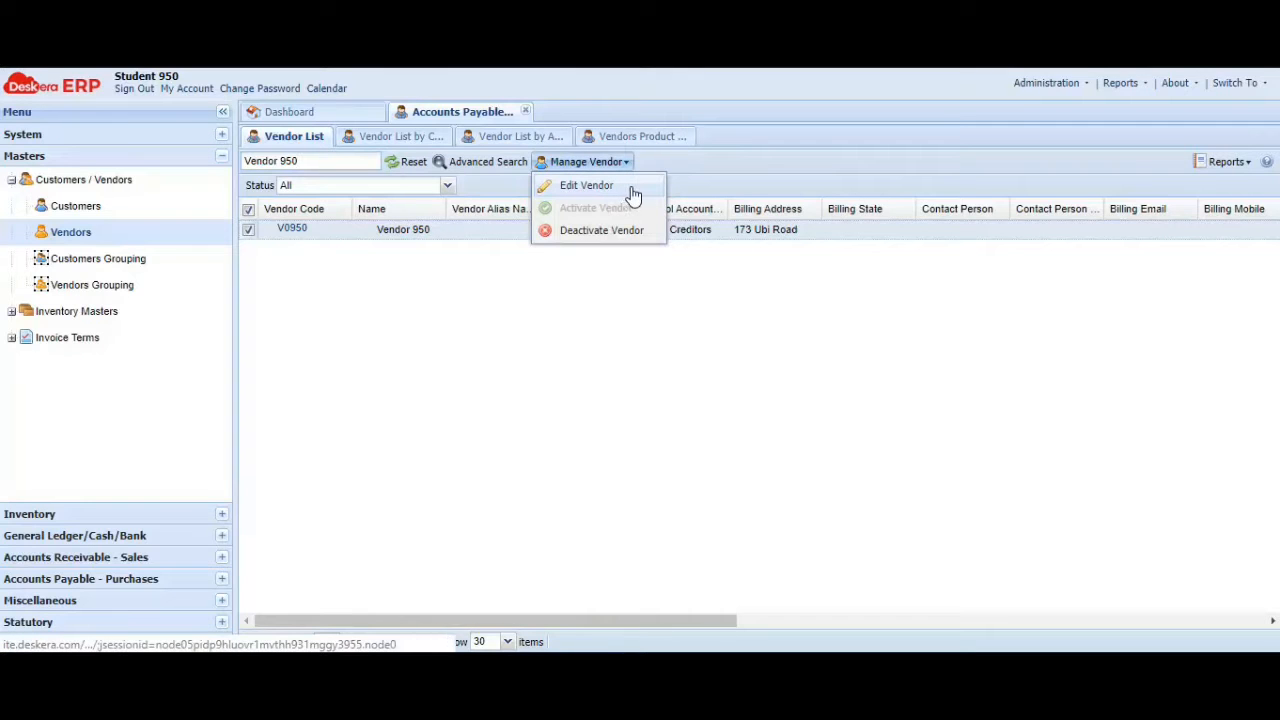
{"action": "left_click", "coordinate": [631, 192]}
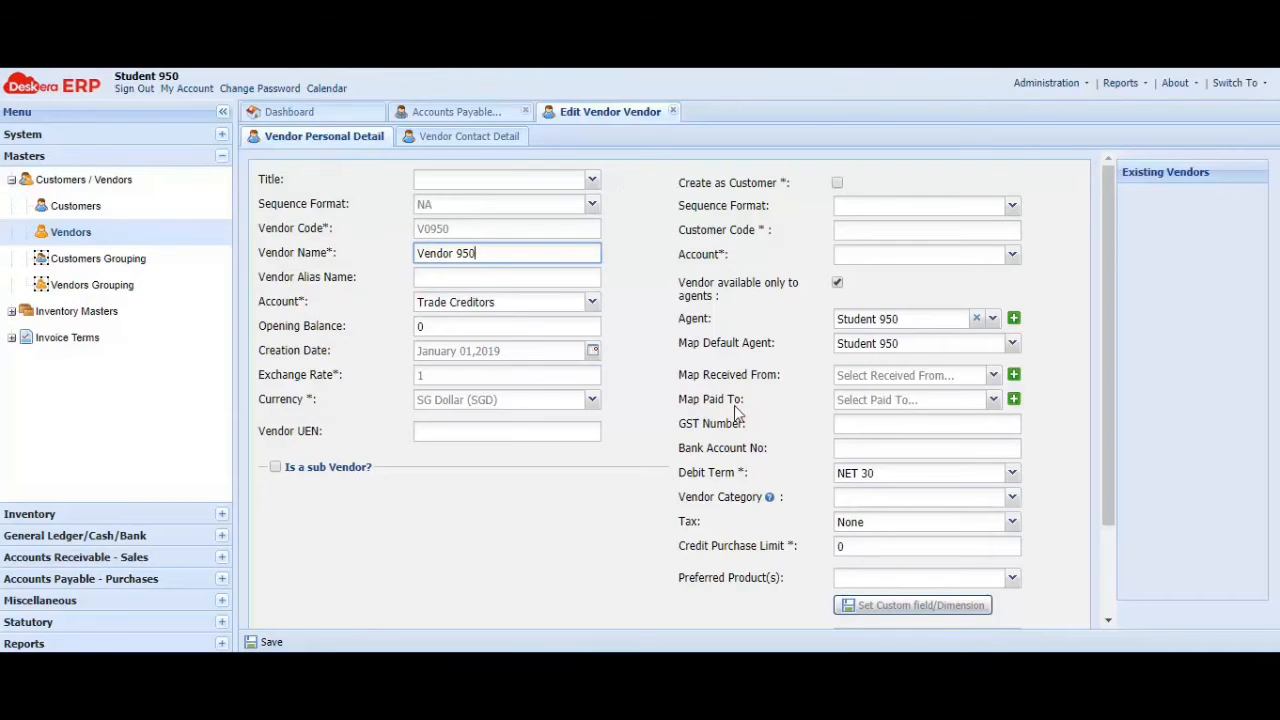
{"action": "left_click", "coordinate": [1013, 473]}
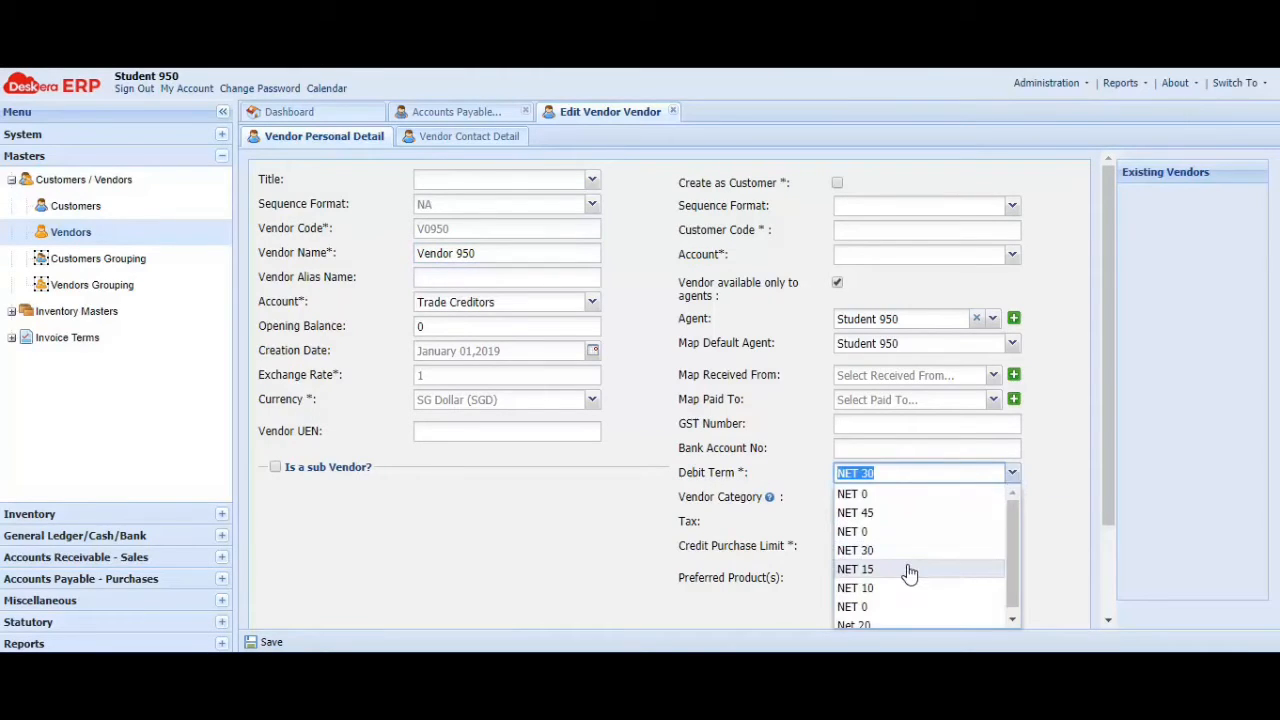
{"action": "left_click", "coordinate": [909, 570]}
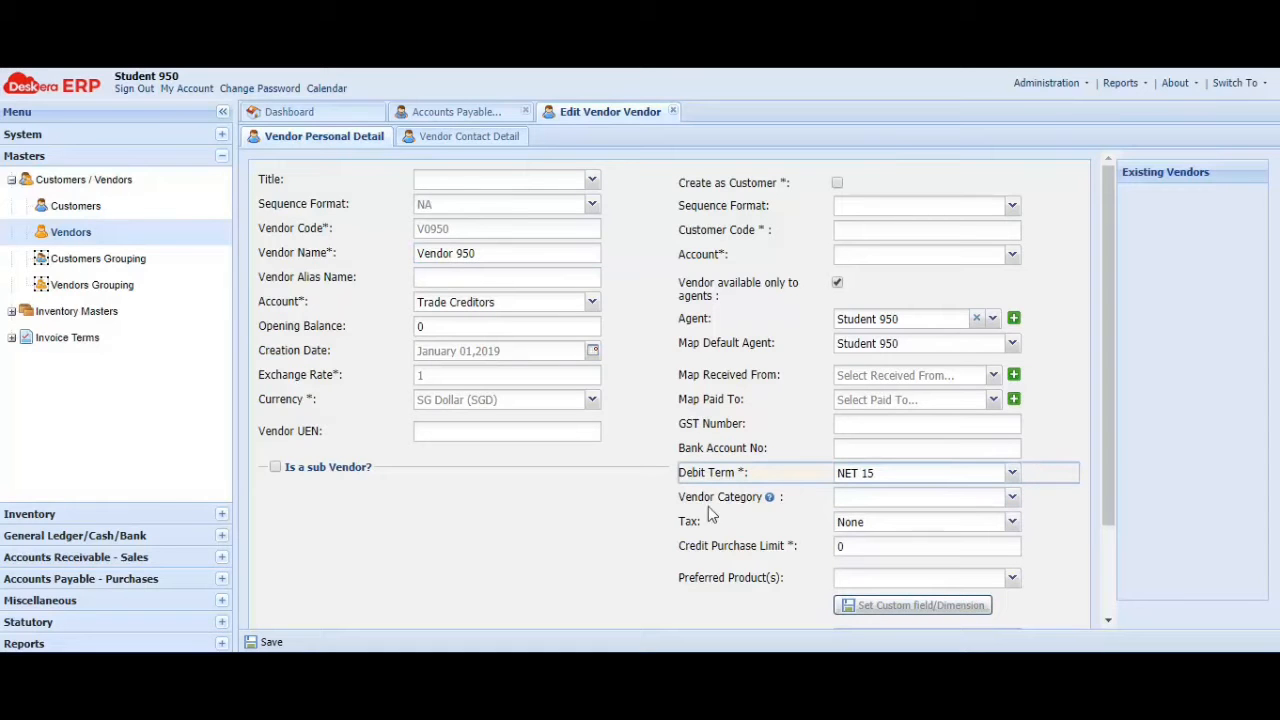
{"action": "scroll", "coordinate": [586, 520], "scroll_direction": "down", "scroll_amount": 3}
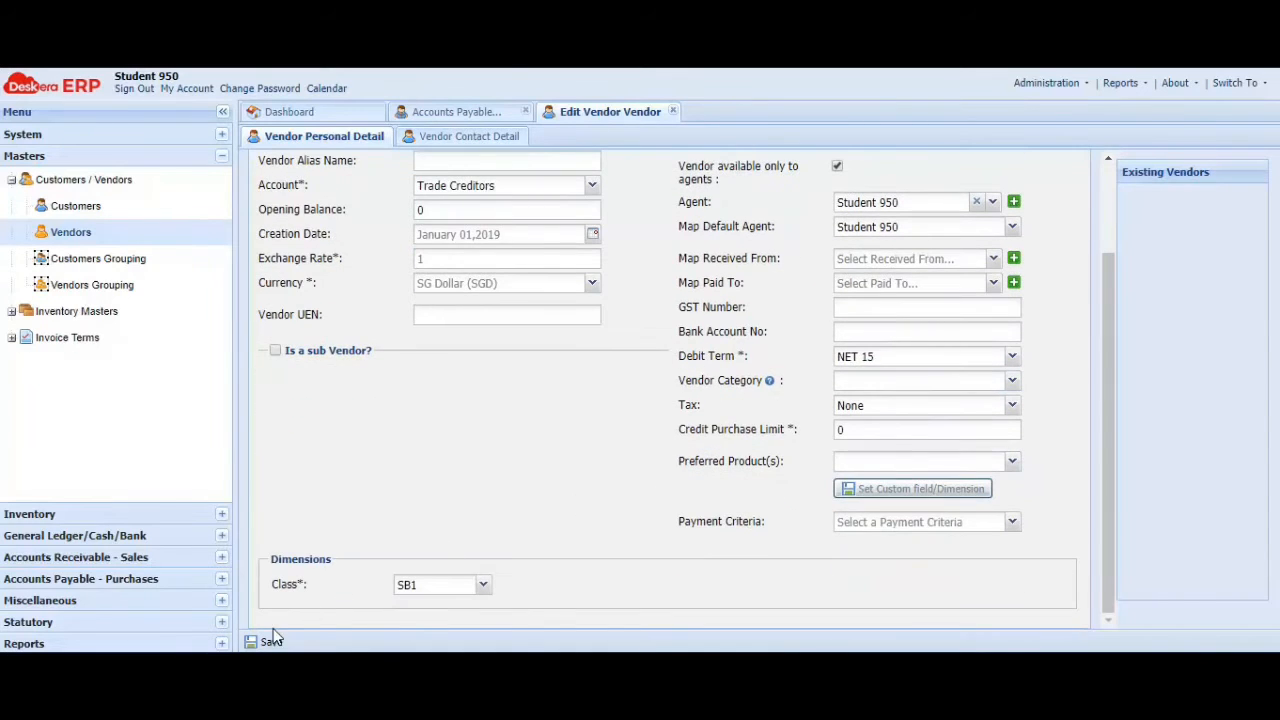
{"action": "left_click", "coordinate": [272, 641]}
{"action": "left_click", "coordinate": [597, 388]}
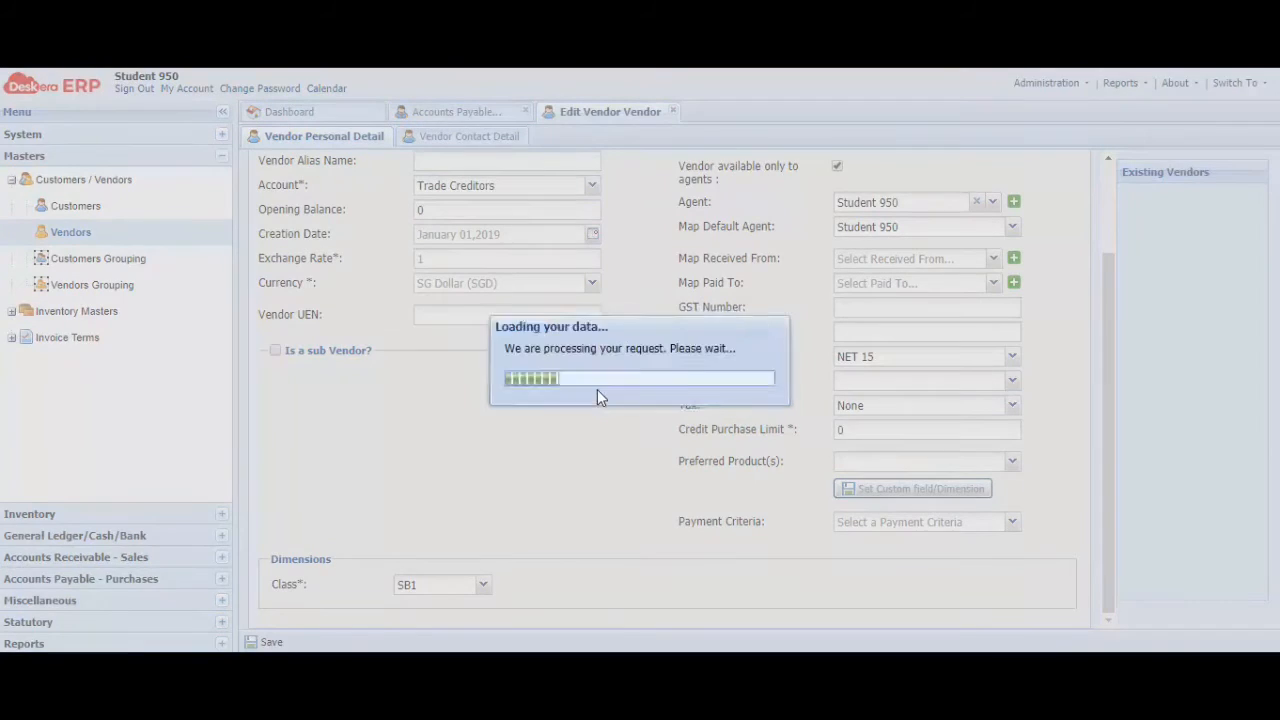
{"action": "left_click", "coordinate": [643, 392]}
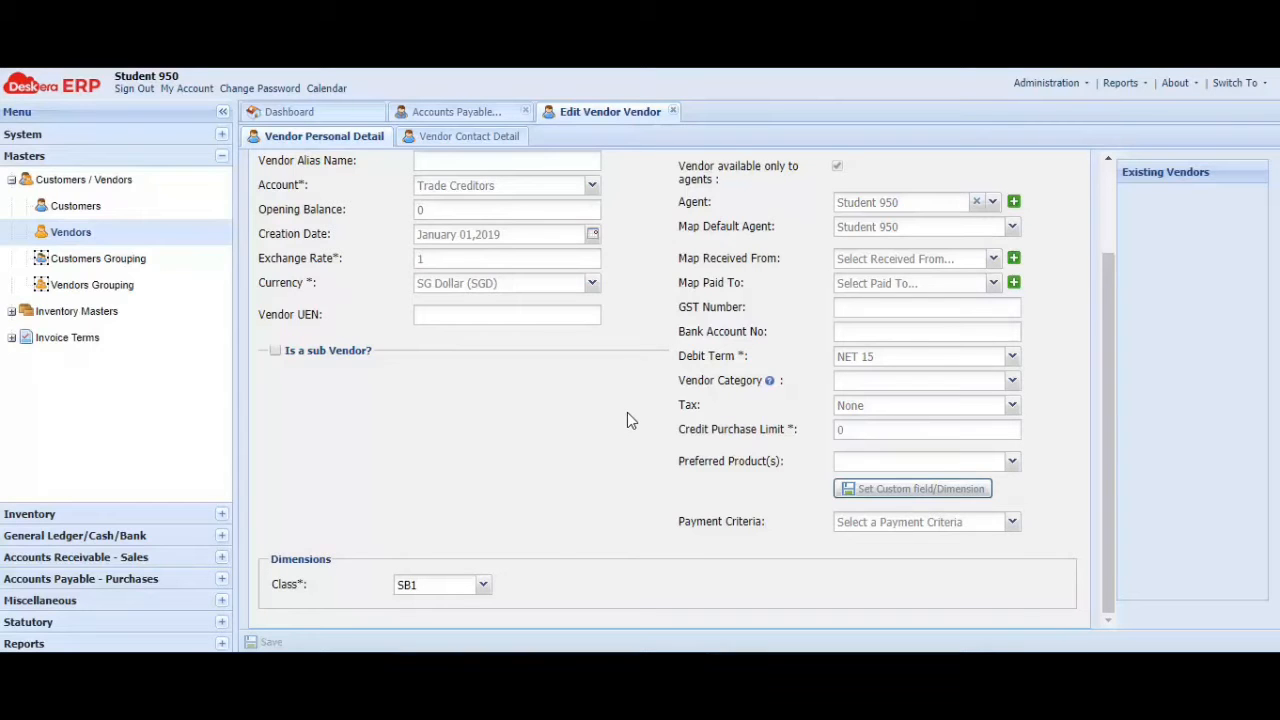
- Close the vendor edit form and the vendor list, and collapse the Masters section
{"action": "left_click", "coordinate": [673, 111]}
{"action": "left_click", "coordinate": [526, 112]}
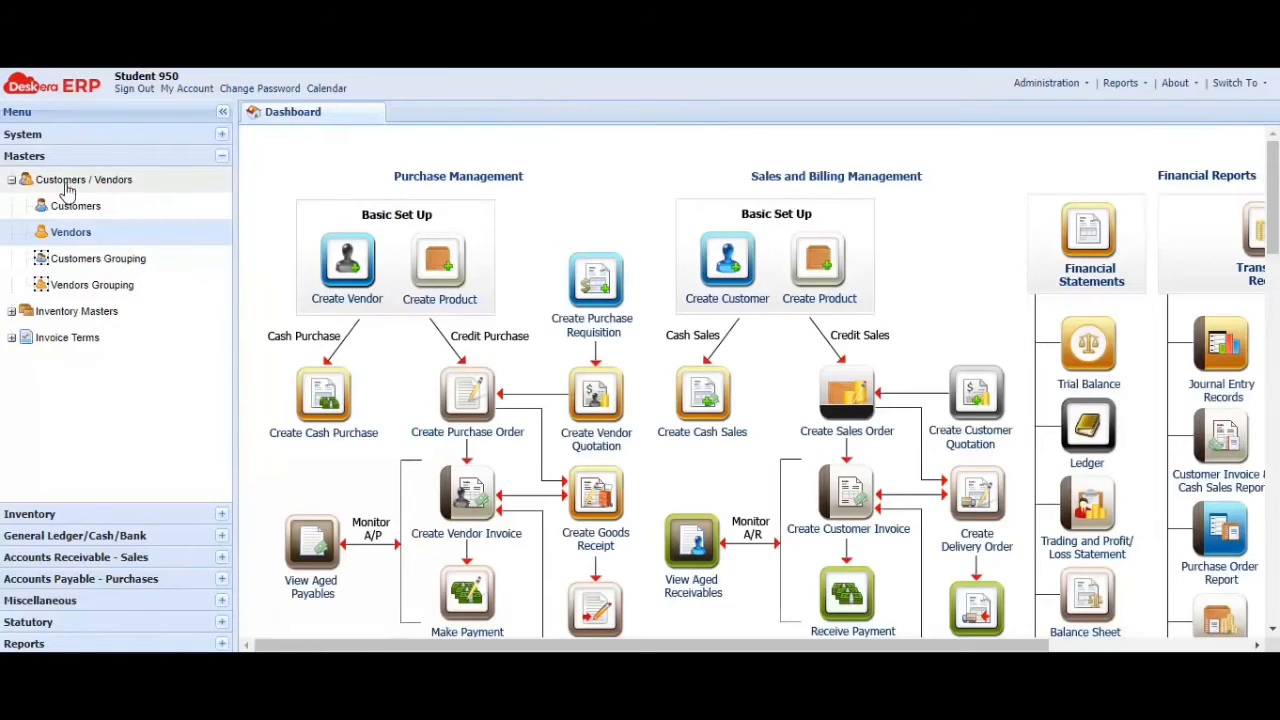
{"action": "left_click", "coordinate": [11, 180]}
{"action": "left_click", "coordinate": [221, 156]}
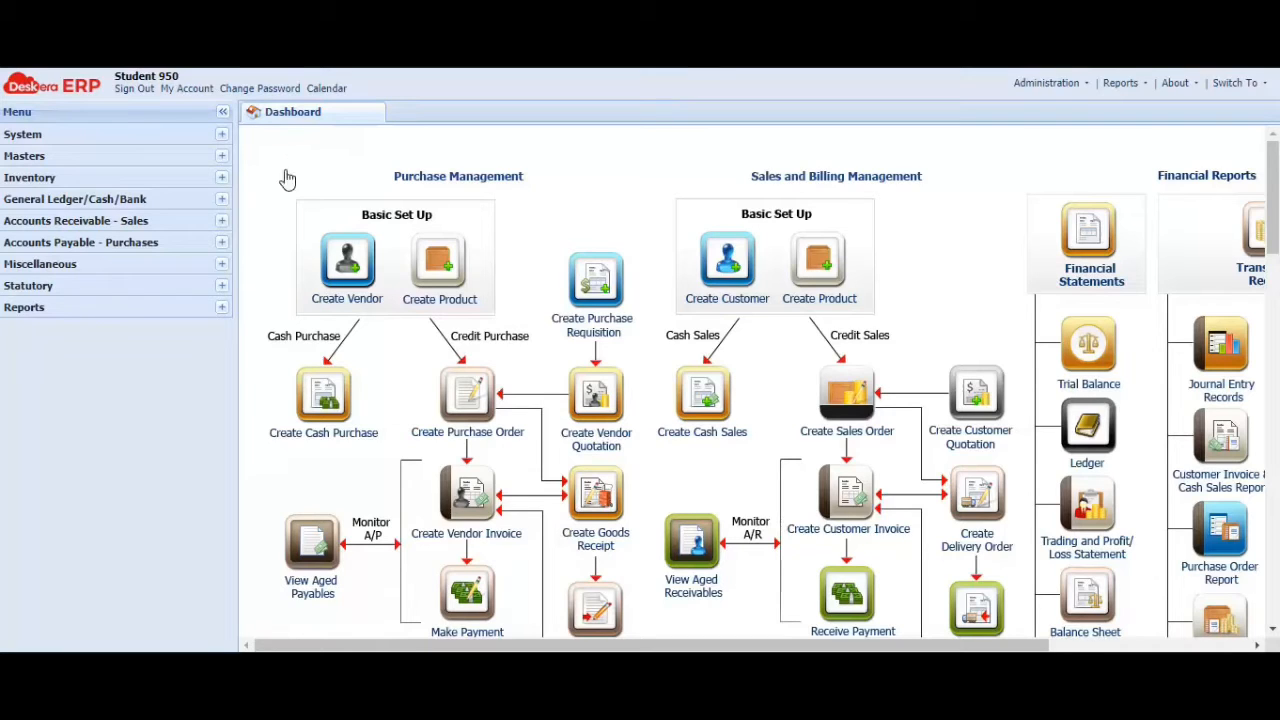
- Start a new vendor quotation from the Purchase Inward Quotation entry under Accounts Payable - Purchases
{"action": "left_click", "coordinate": [222, 243]}
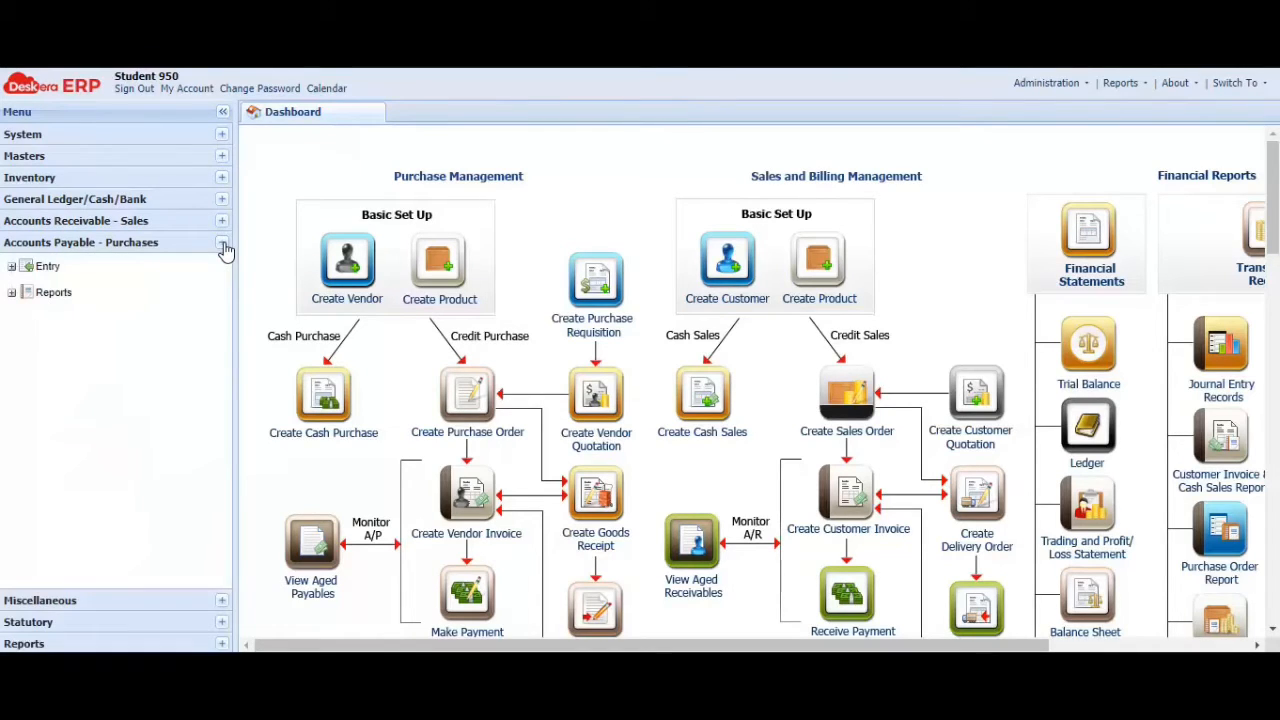
{"action": "left_click", "coordinate": [11, 266]}
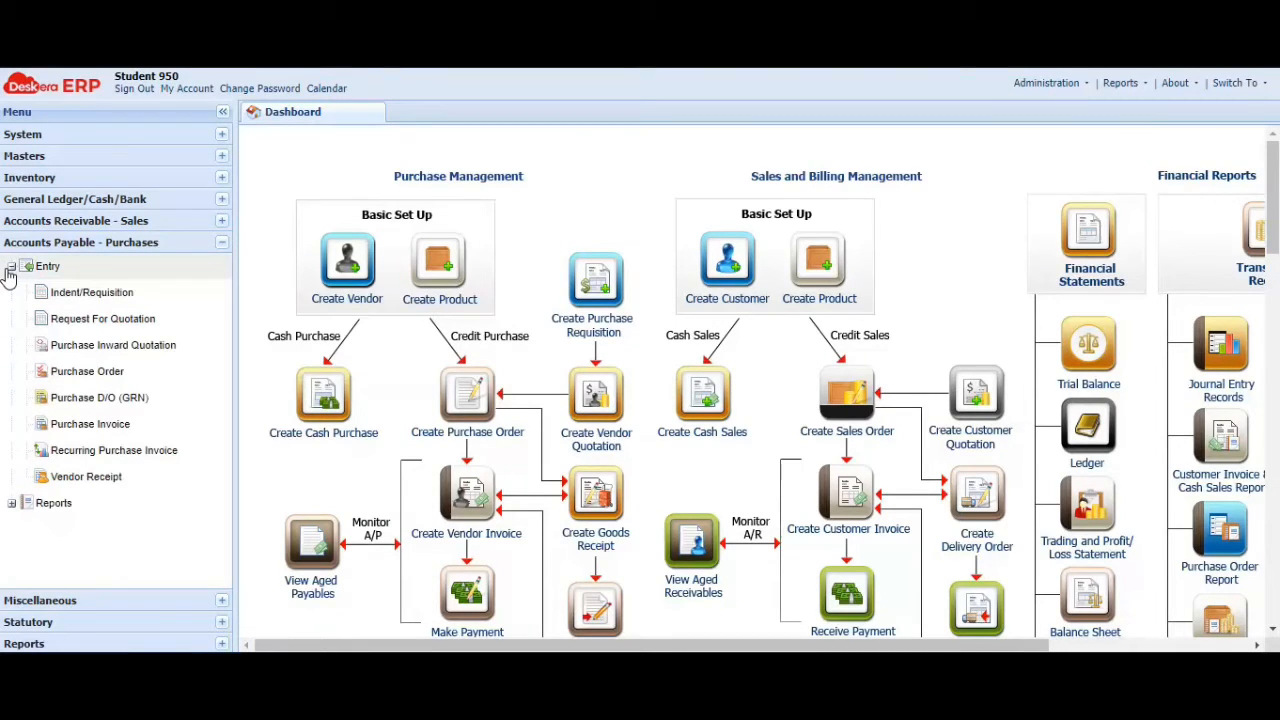
{"action": "left_click", "coordinate": [80, 347]}
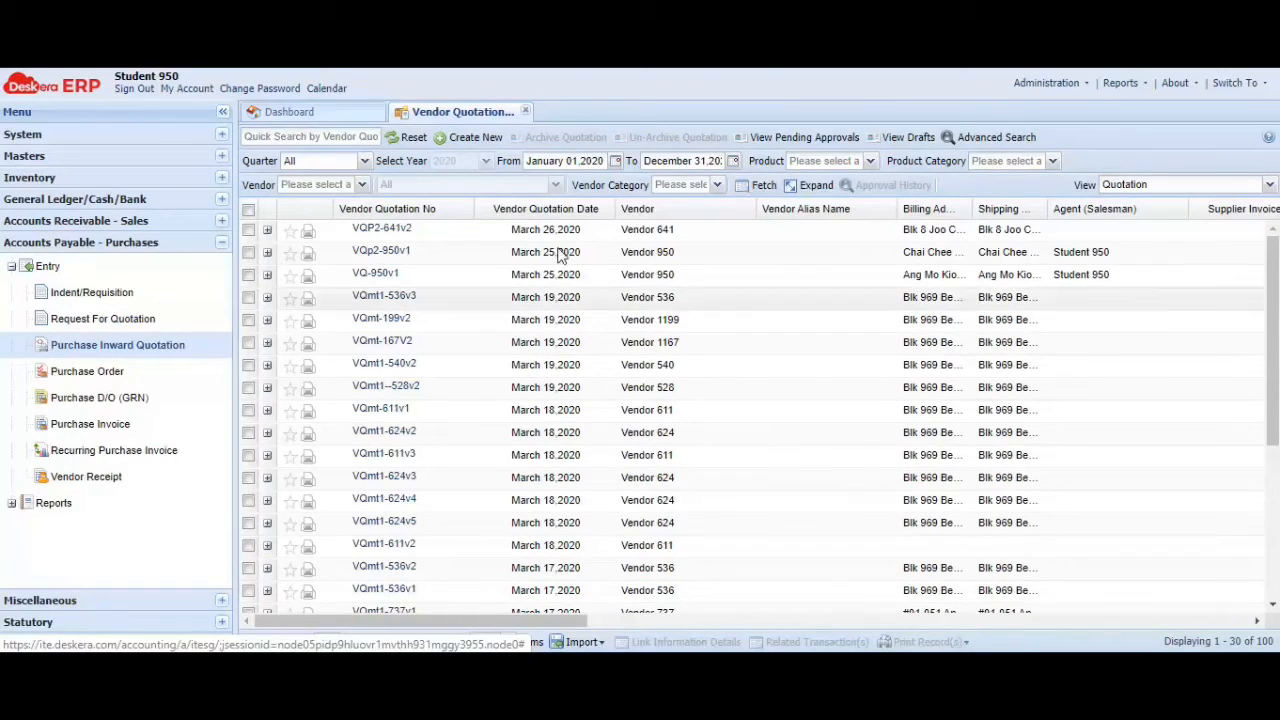
{"action": "left_click", "coordinate": [468, 140]}
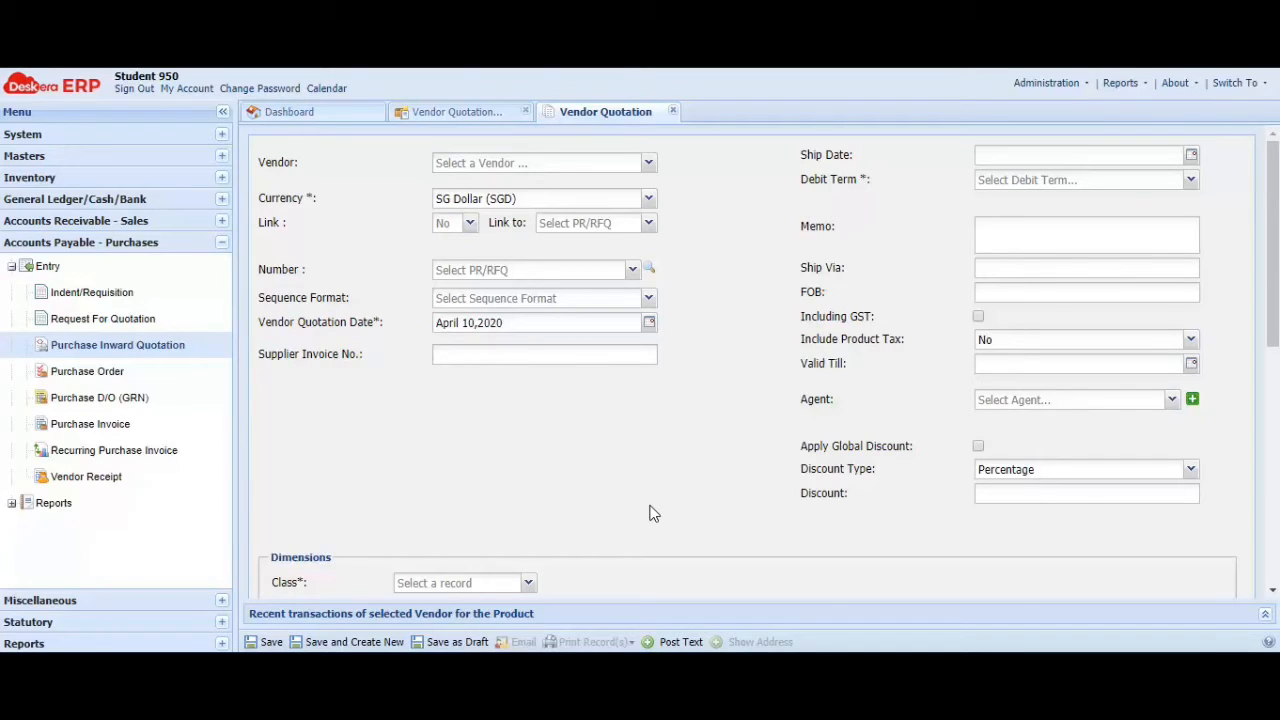
- Select Vendor 950 as the vendor of the new quotation
{"action": "left_click", "coordinate": [648, 166]}
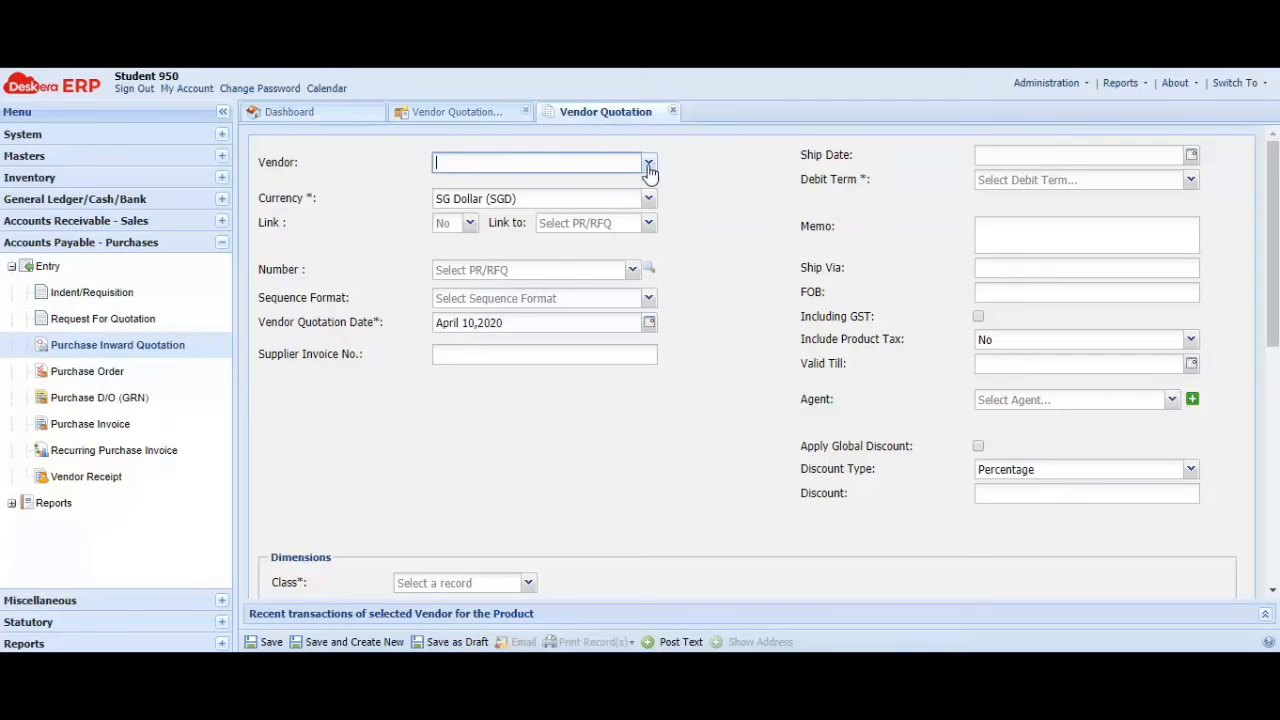
{"action": "left_click", "coordinate": [648, 165]}
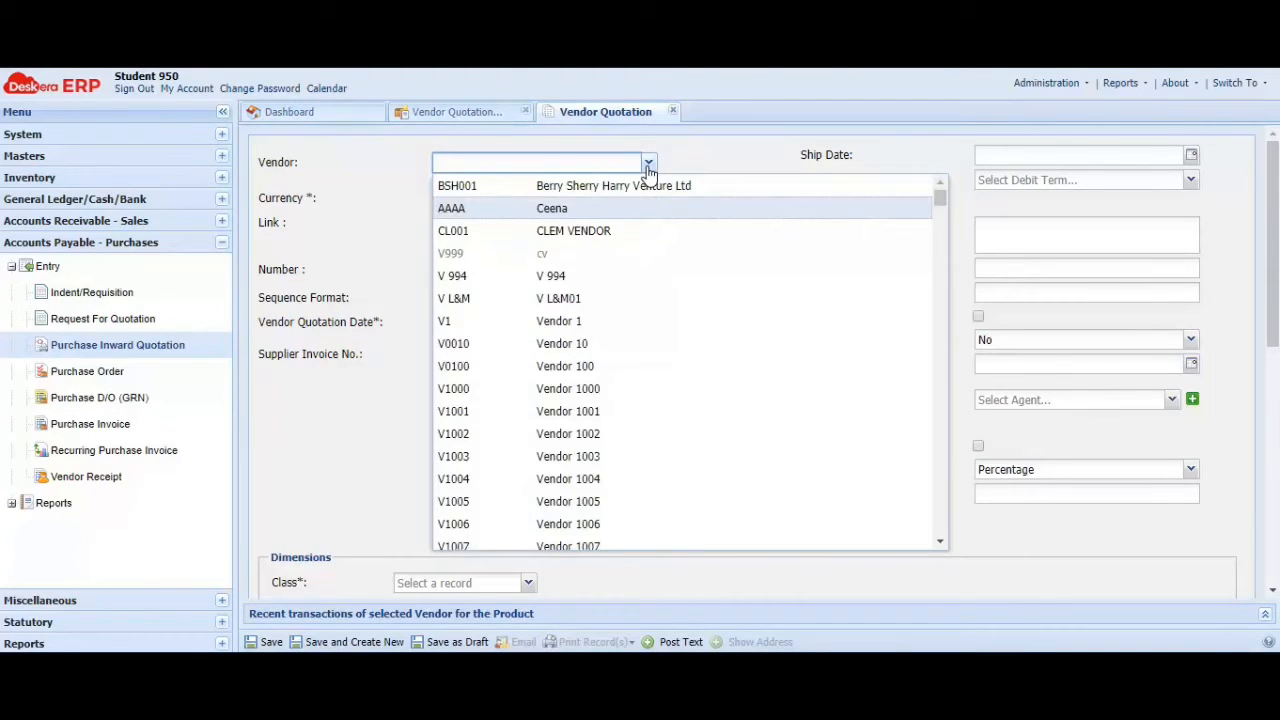
{"action": "type", "text": "Vendor 950"}
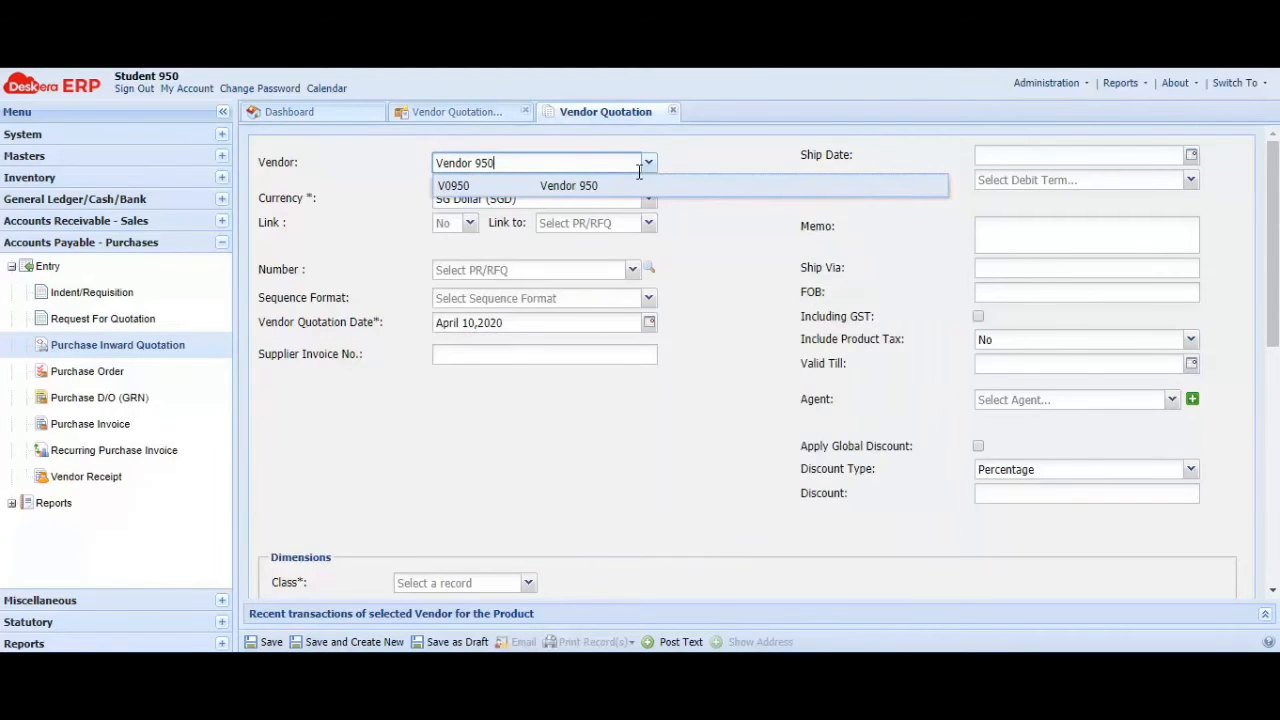
{"action": "left_click", "coordinate": [614, 185]}
{"action": "left_click", "coordinate": [735, 238]}
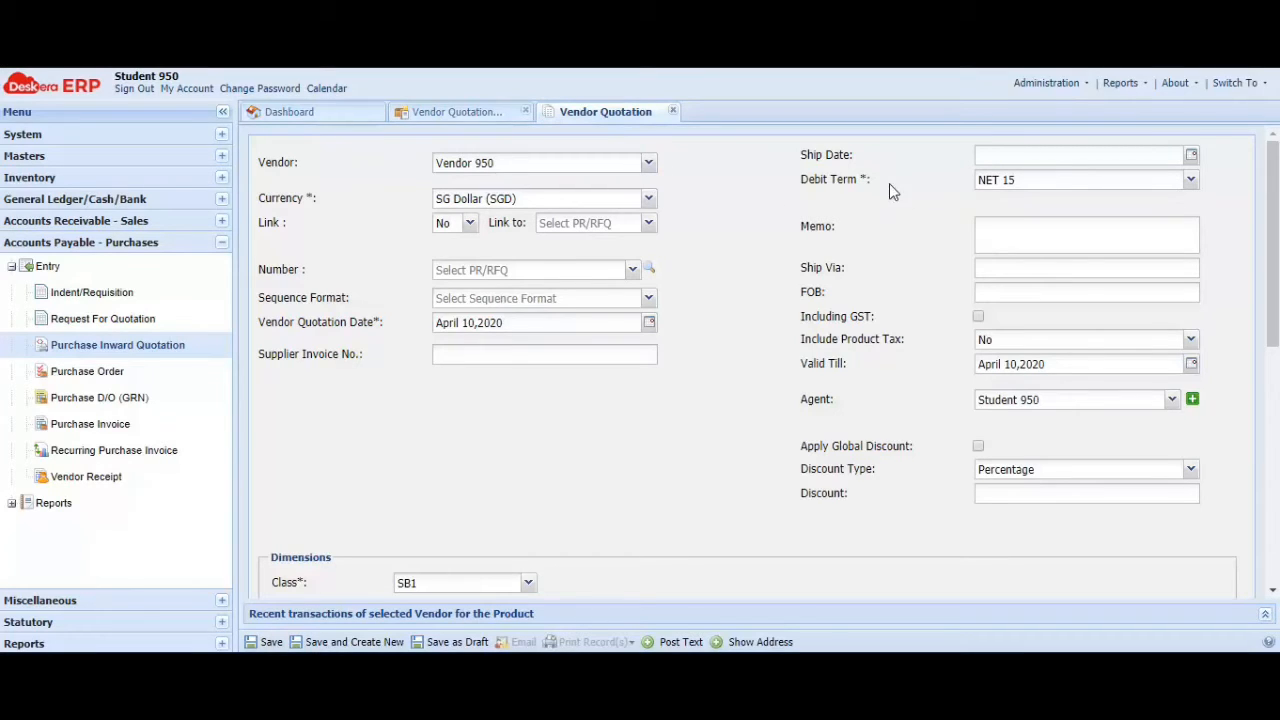
- Set the sequence format to NA and enter VQ-950v2 as the vendor quotation number
{"action": "left_click", "coordinate": [649, 303]}
{"action": "left_click", "coordinate": [616, 317]}
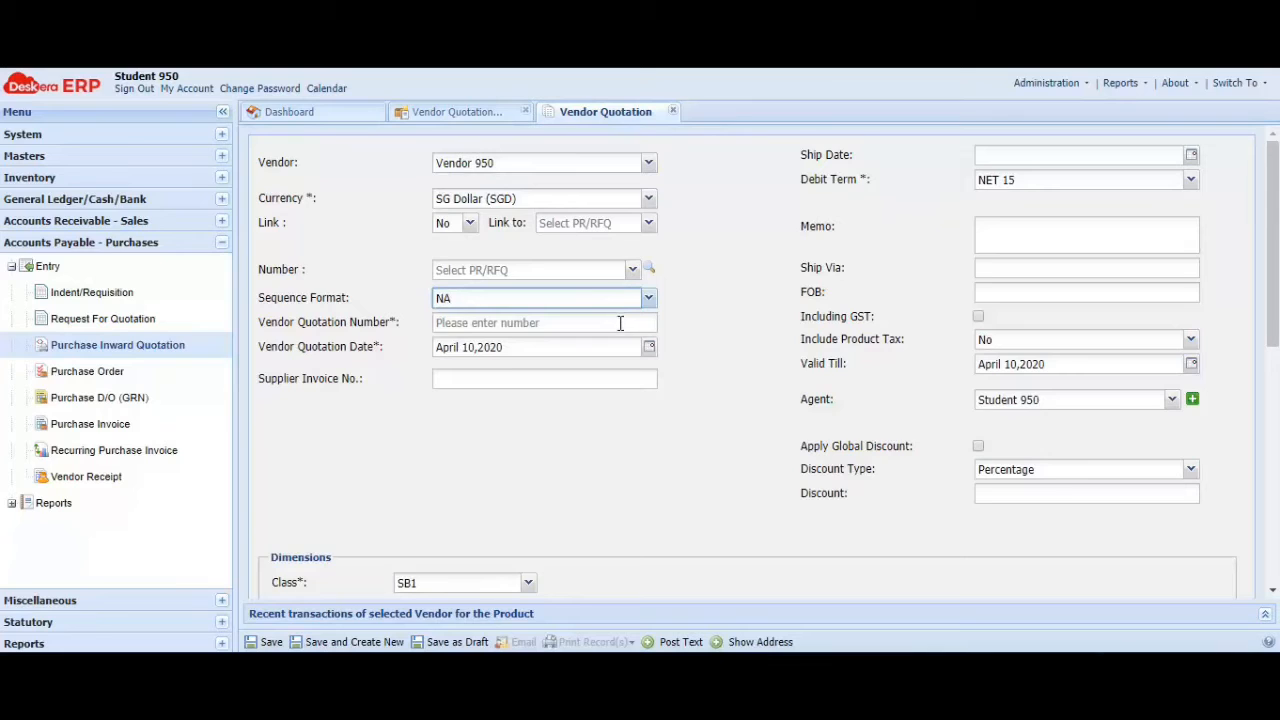
{"action": "left_click", "coordinate": [620, 323]}
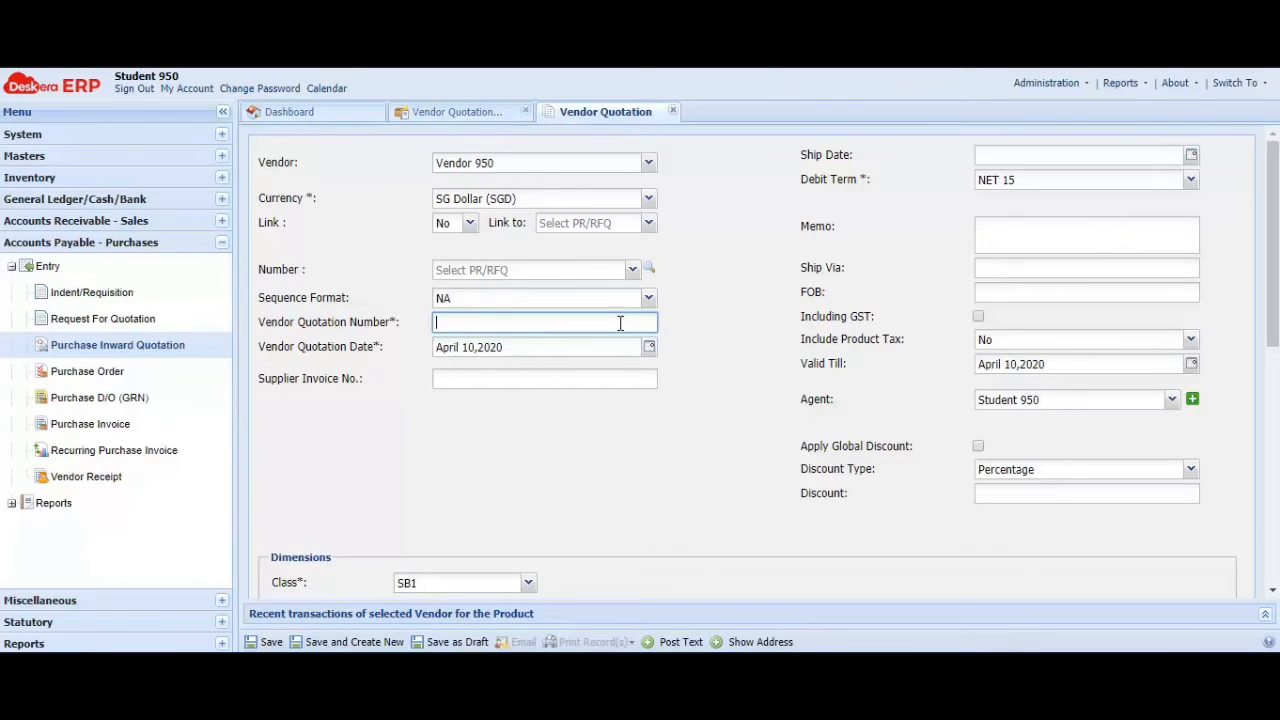
{"action": "type", "text": "VQ-950v2"}
- Enter the memo "Delivery date is within 30 days from the date of order. Cash discount 2% 15 days. Trade discount 10%. Prices payable includes GST."
{"action": "left_click", "coordinate": [1067, 227]}
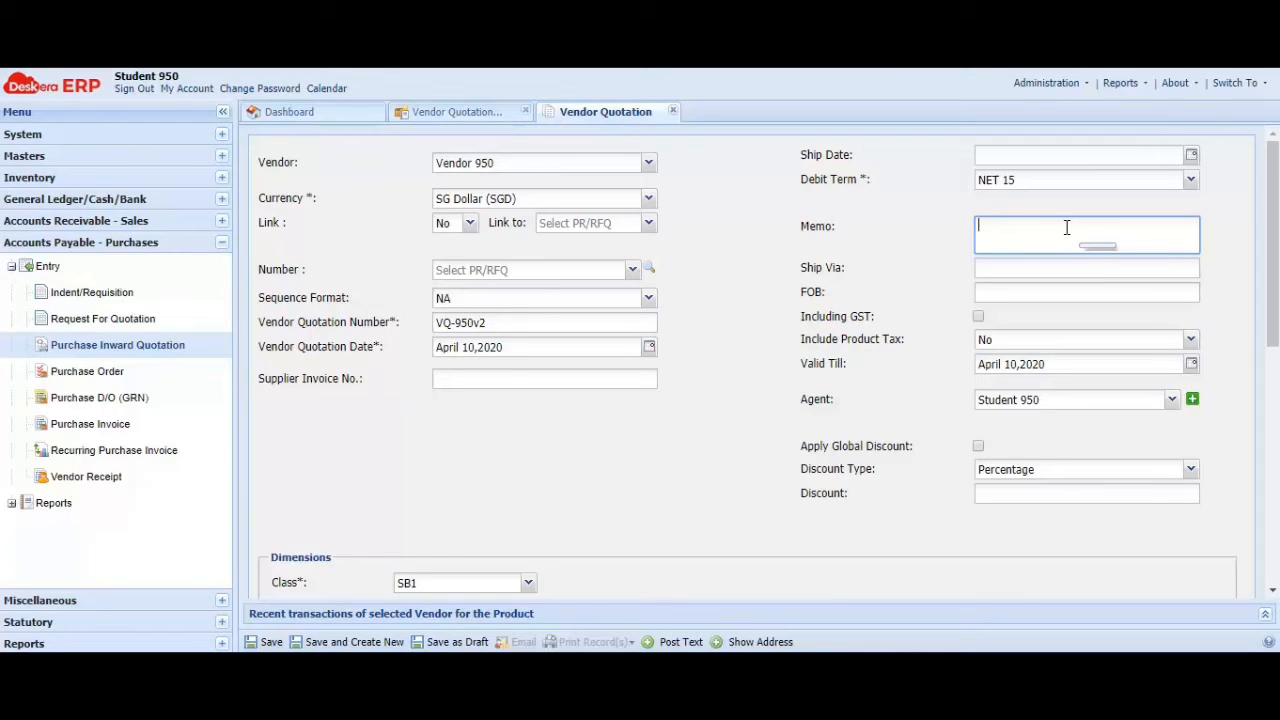
{"action": "type", "text": "Delivery date is within 30 days from "}
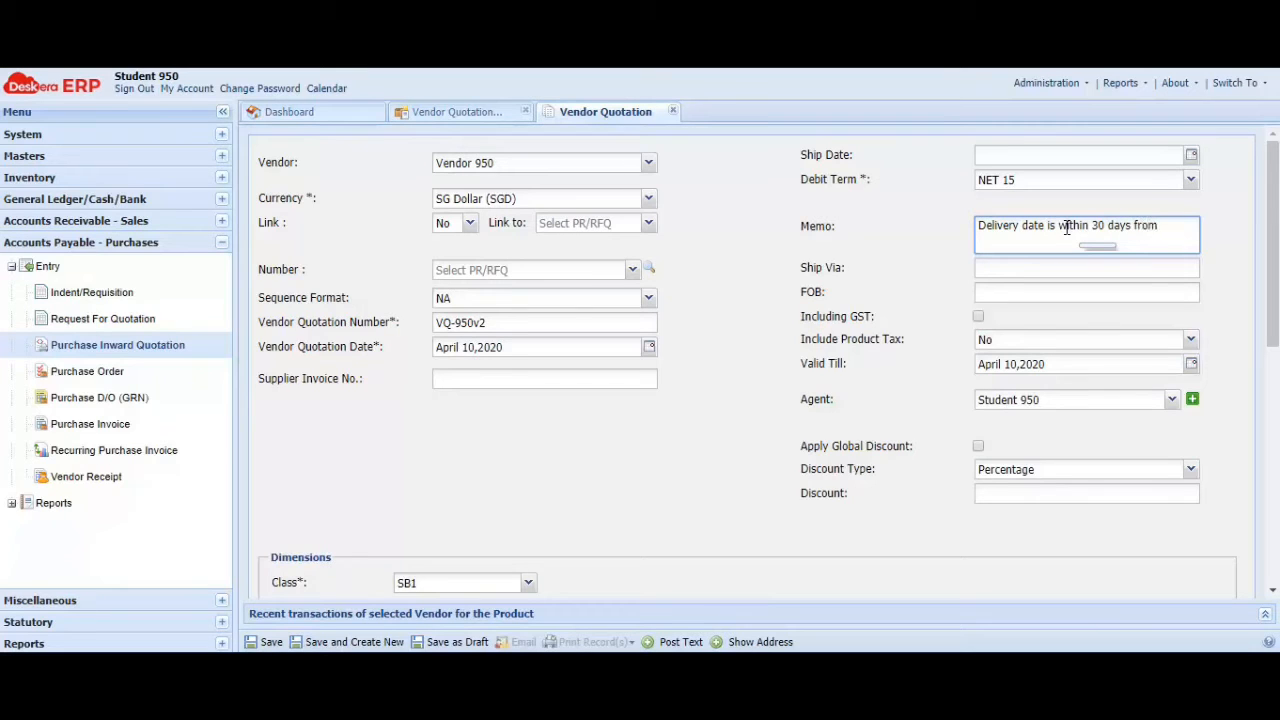
{"action": "type", "text": "the date of order. Cash doscount"}
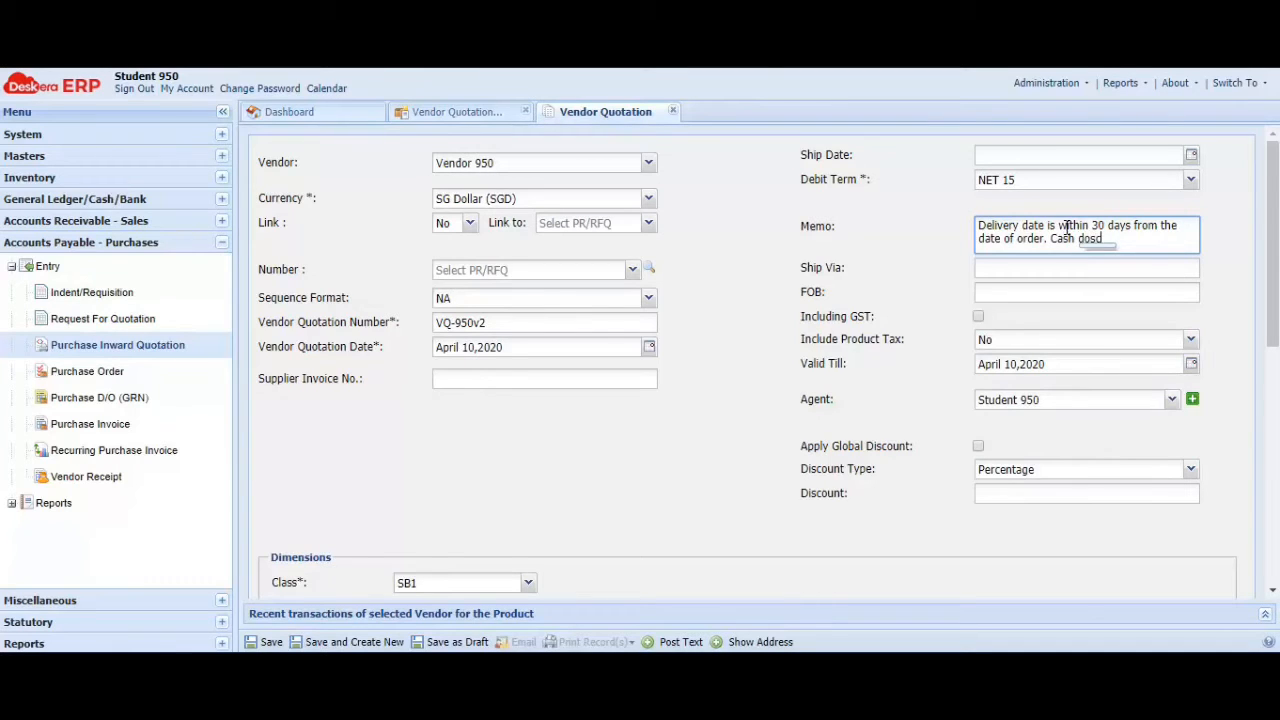
{"action": "key", "text": "BackSpace"}
{"action": "key", "text": "BackSpace"}
{"action": "key", "text": "BackSpace"}
{"action": "key", "text": "BackSpace"}
{"action": "key", "text": "BackSpace"}
{"action": "key", "text": "BackSpace"}
{"action": "key", "text": "BackSpace"}
{"action": "key", "text": "BackSpace"}
{"action": "type", "text": "iscount 2% 15days"}
{"action": "key", "text": "End"}
{"action": "type", "text": ". Trade d"}
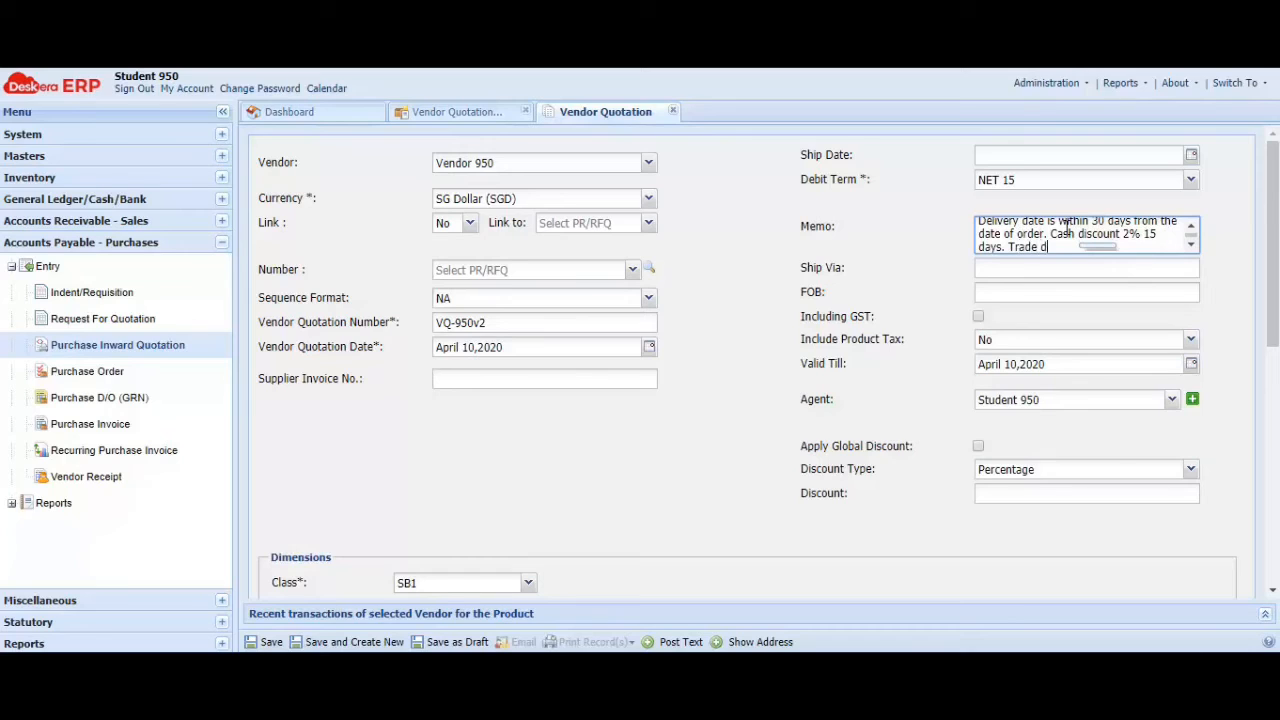
{"action": "type", "text": "iscount"}
{"action": "type", "text": " 10%"}
{"action": "type", "text": ". Prices payable "}
{"action": "type", "text": "includes GST,"}
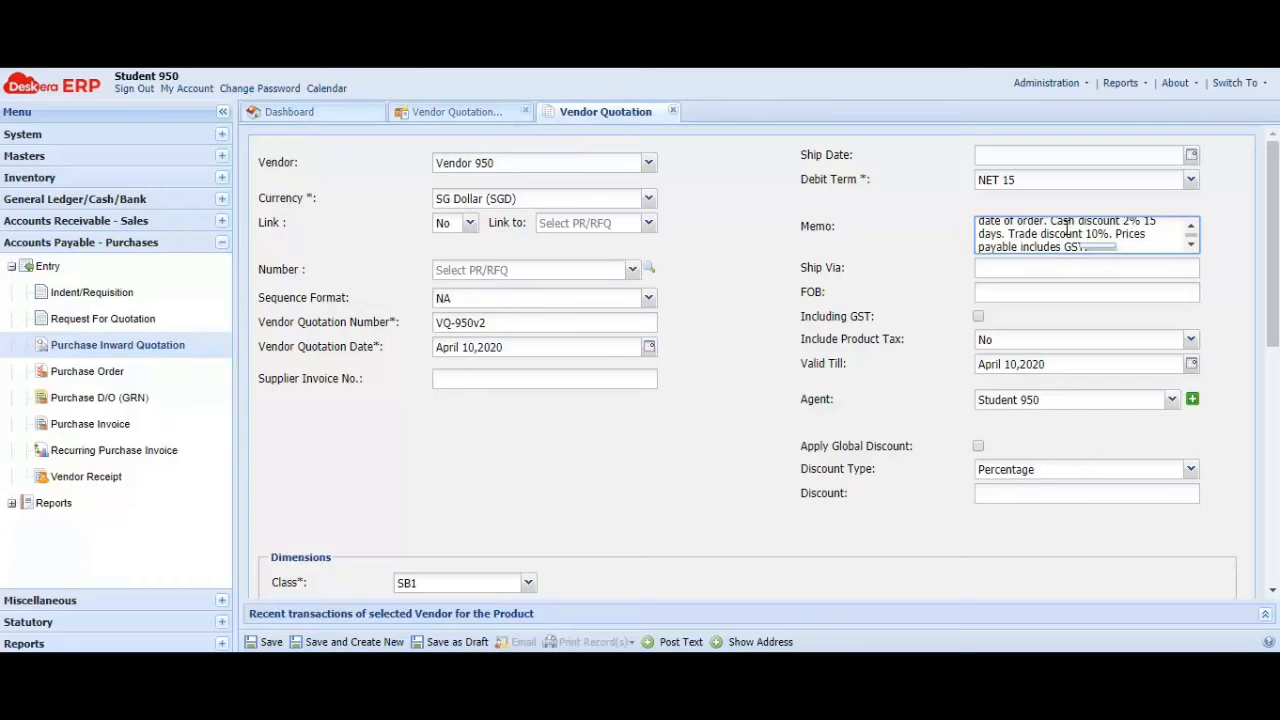
{"action": "left_click", "coordinate": [752, 267]}
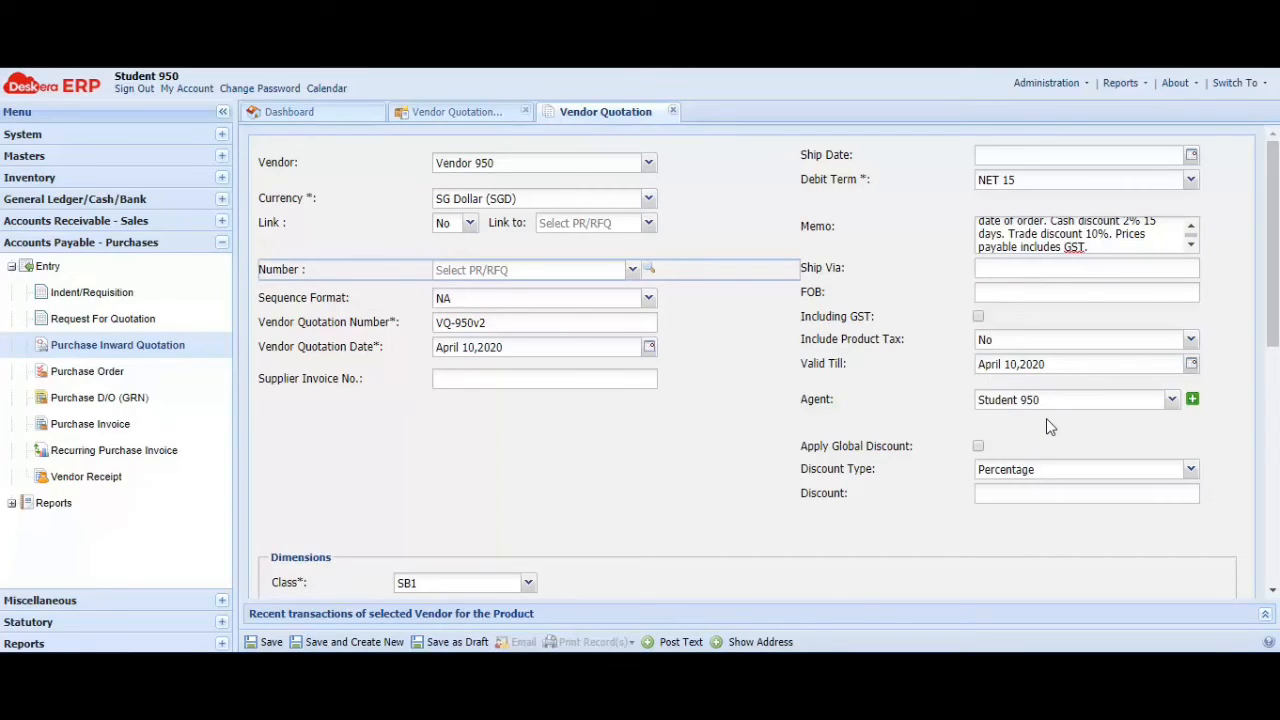
- Add product 108, HN Broad Highlighter, to the quotation's first line by searching for its product ID
{"action": "scroll", "coordinate": [622, 428], "scroll_direction": "down", "scroll_amount": 5}
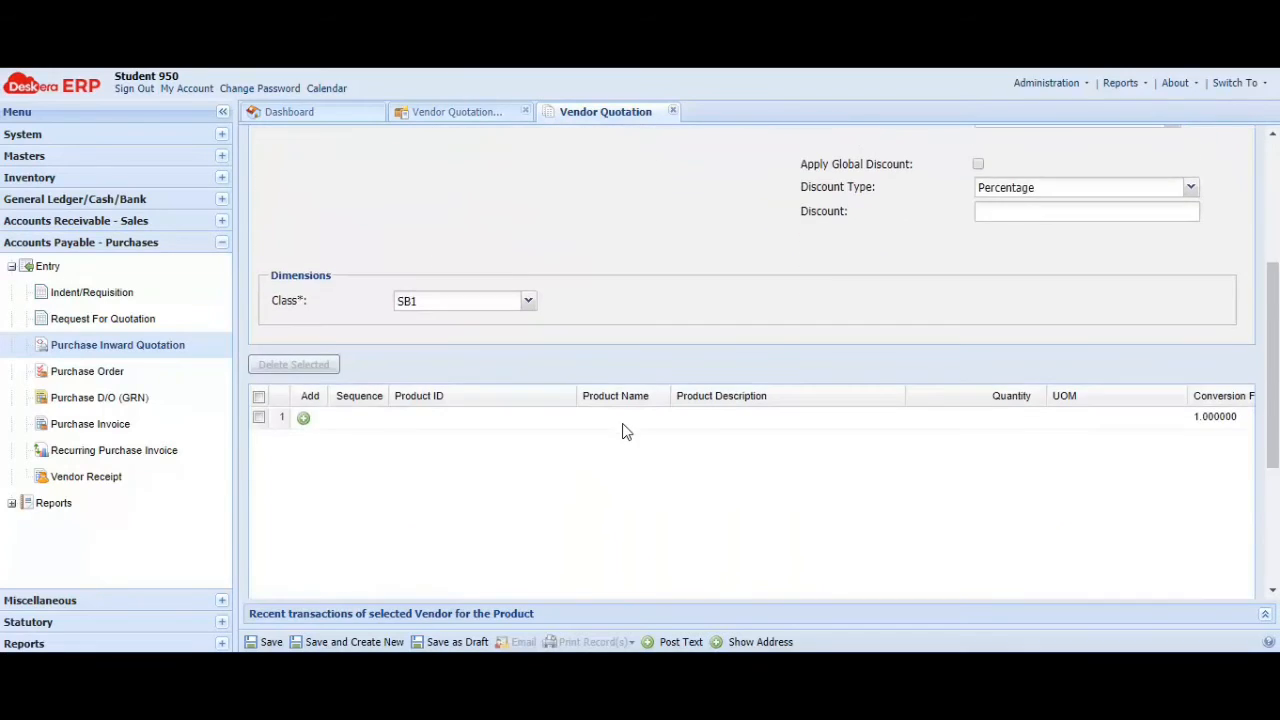
{"action": "scroll", "coordinate": [622, 430], "scroll_direction": "down", "scroll_amount": 2}
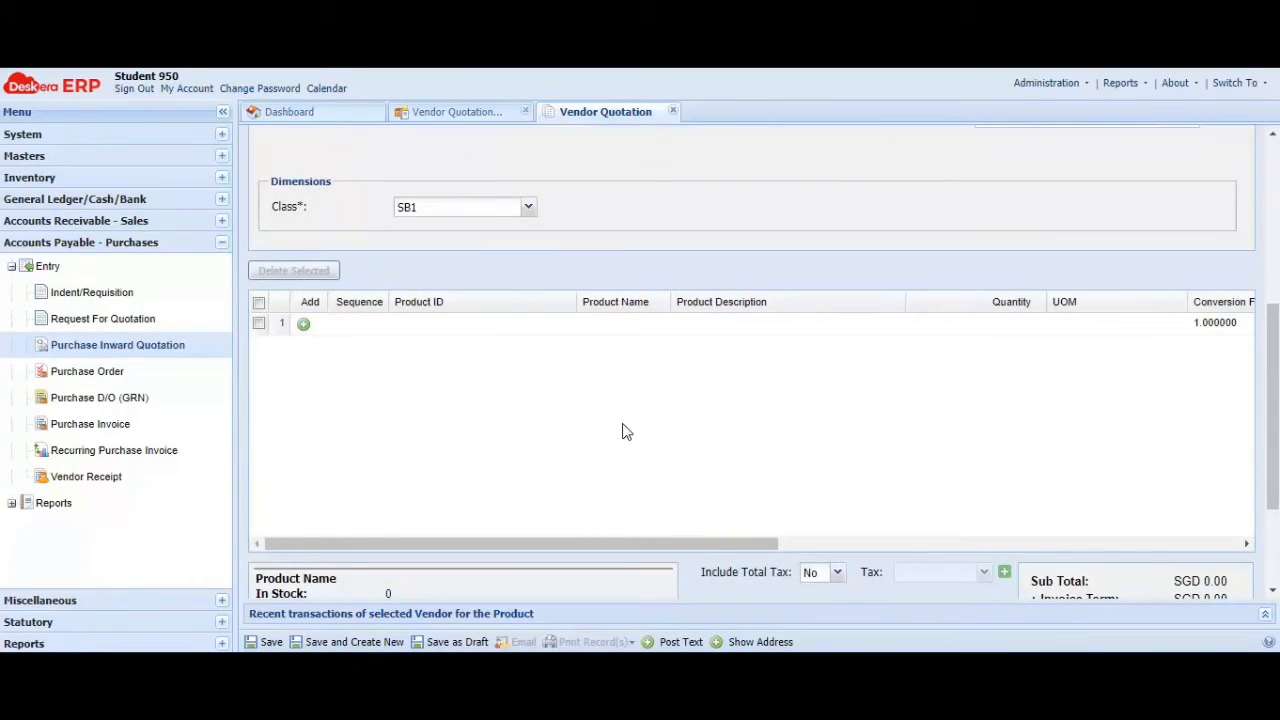
{"action": "left_click", "coordinate": [304, 326]}
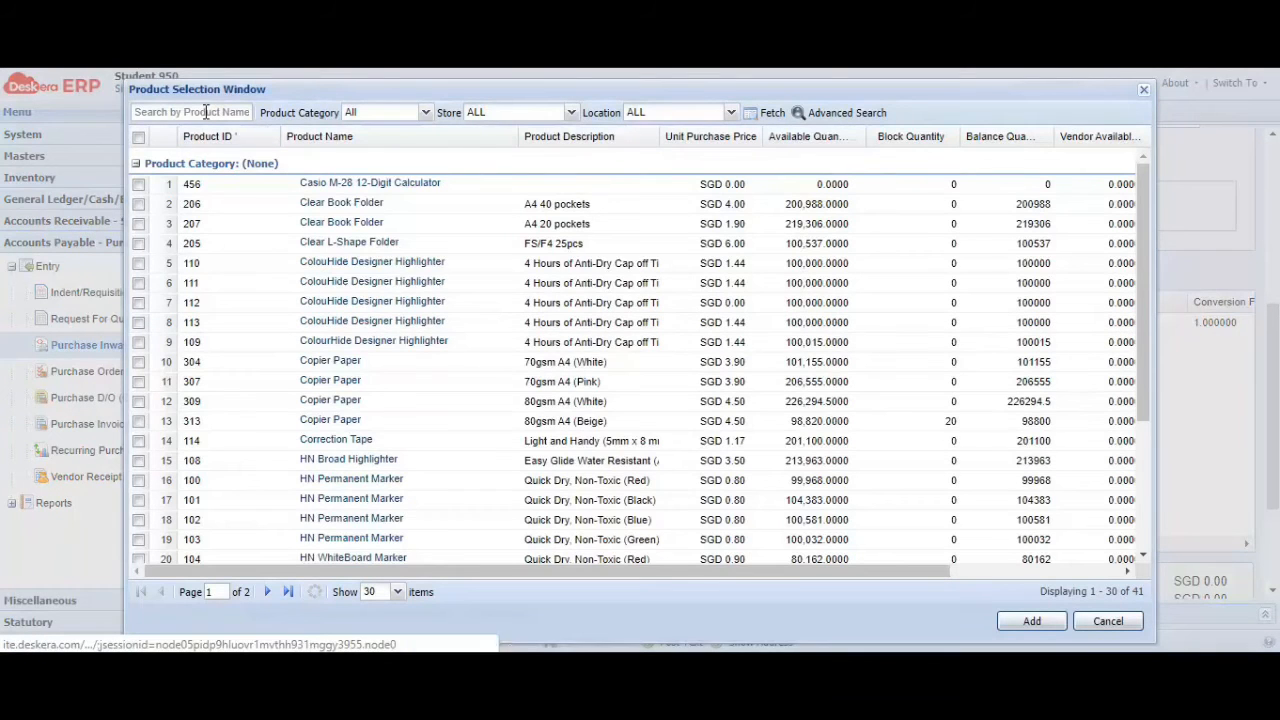
{"action": "left_click", "coordinate": [205, 112]}
{"action": "type", "text": "10"}
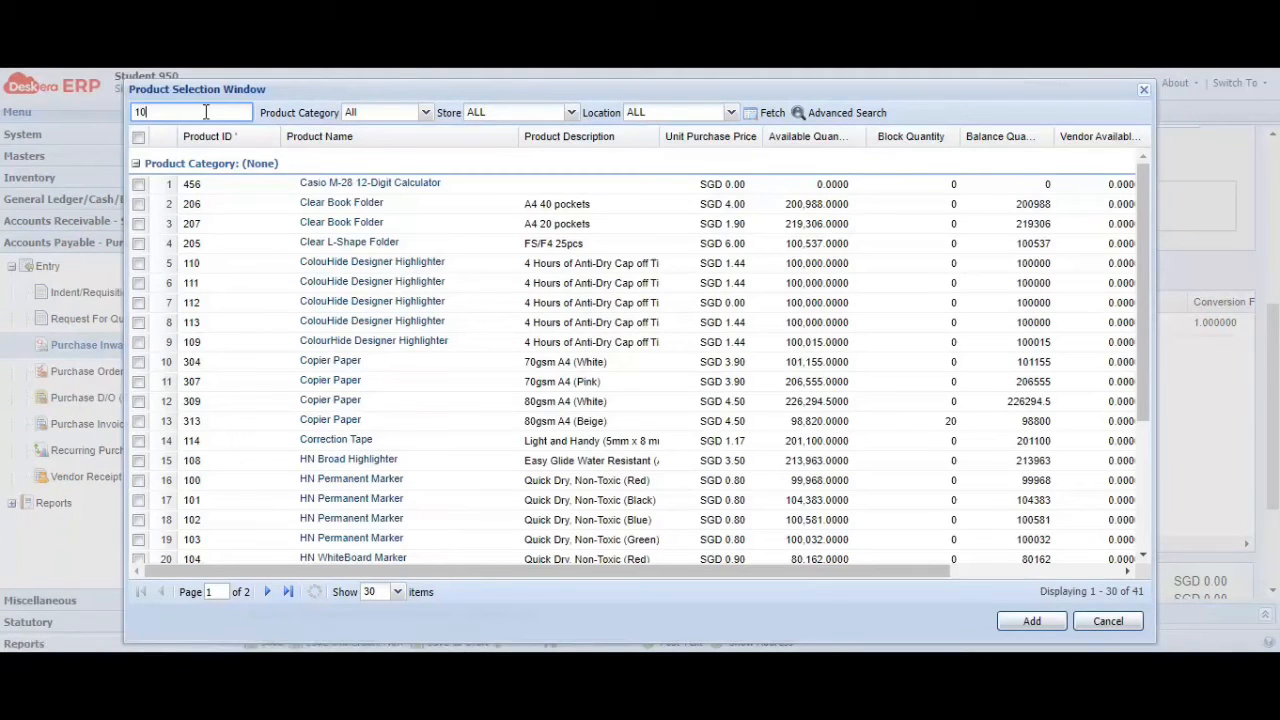
{"action": "type", "text": "8"}
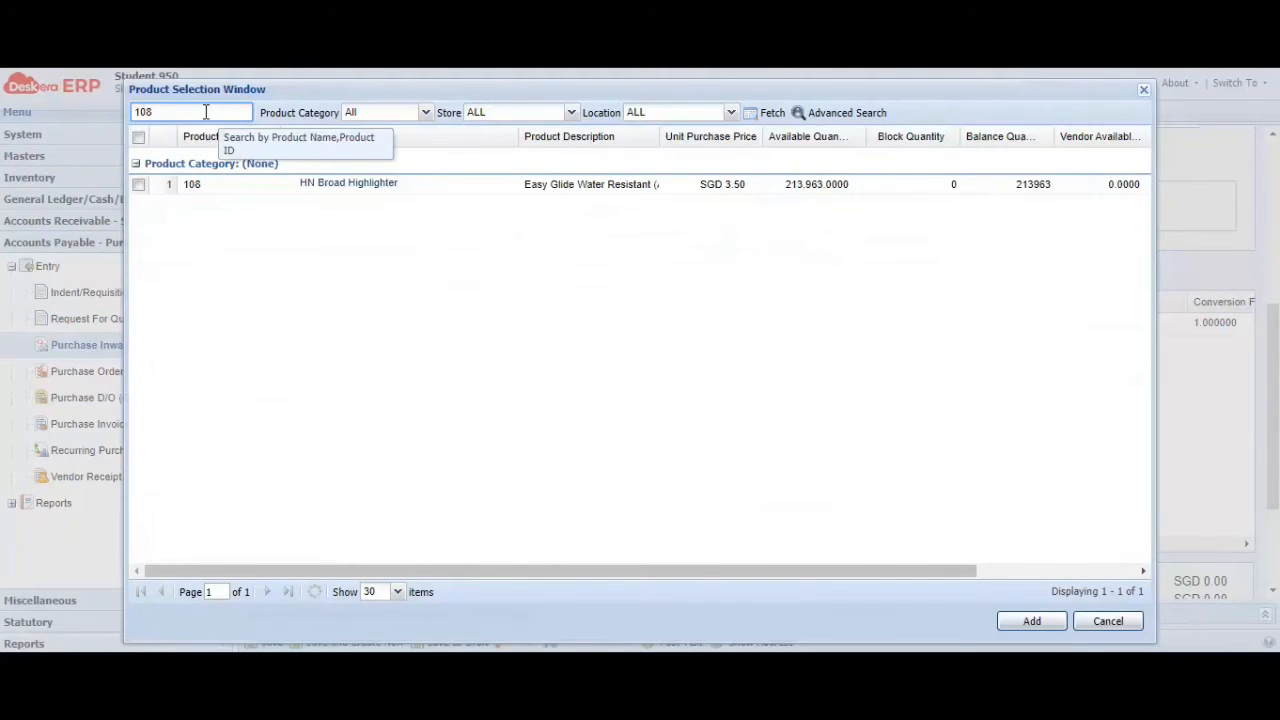
{"action": "left_click", "coordinate": [139, 186]}
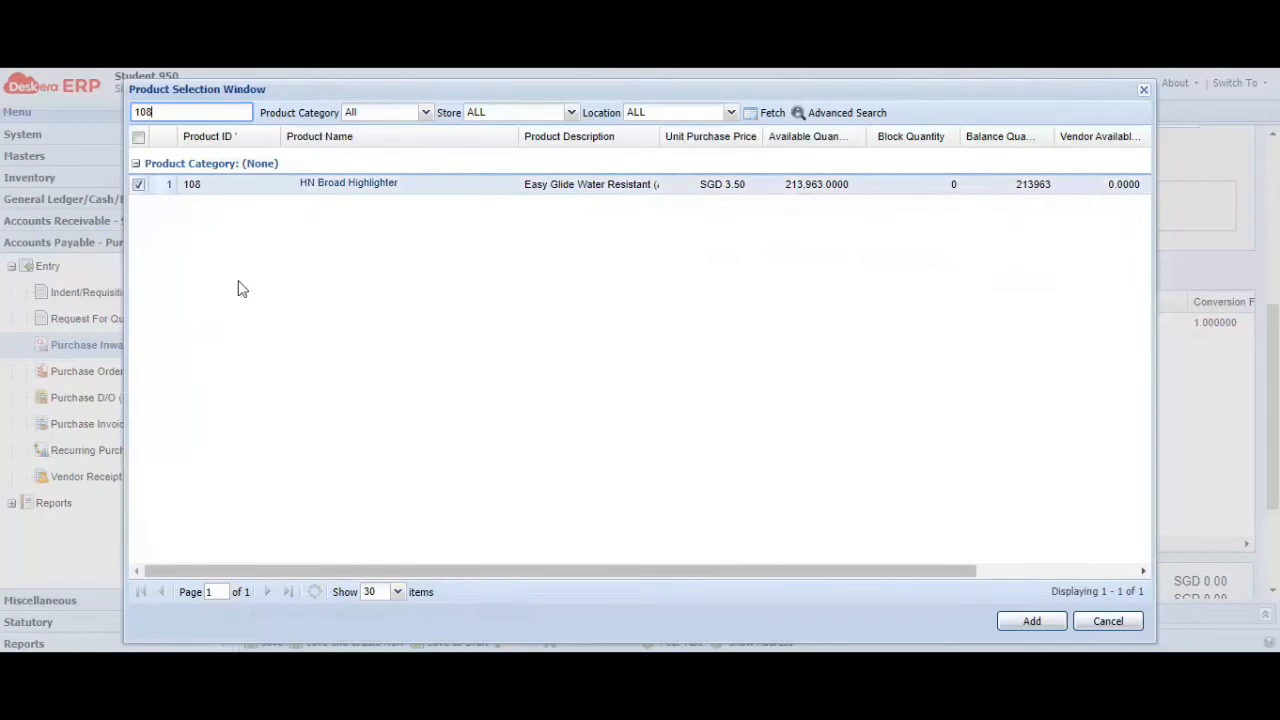
{"action": "left_click", "coordinate": [1013, 622]}
- Search the products for "Copier" and add Copier Paper 309 (80gsm A4 White) and 307 (70gsm A4 Pink) to the quotation
{"action": "left_click", "coordinate": [304, 347]}
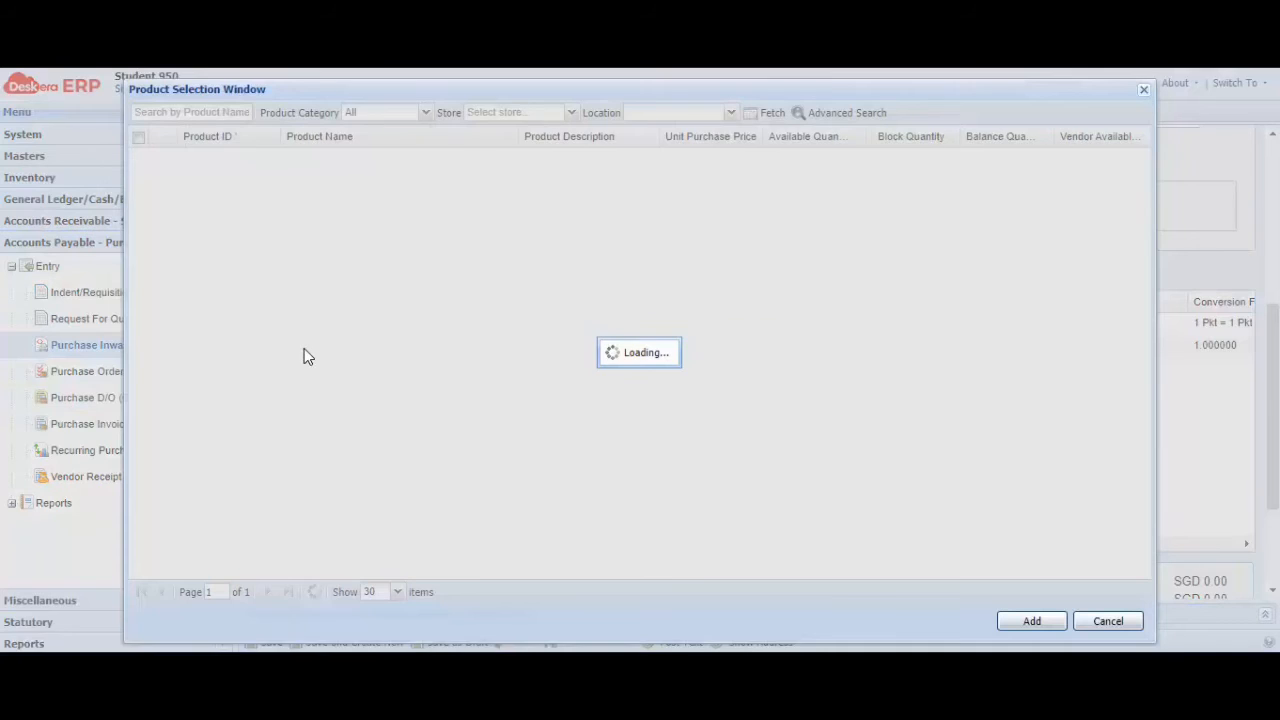
{"action": "left_click", "coordinate": [231, 112]}
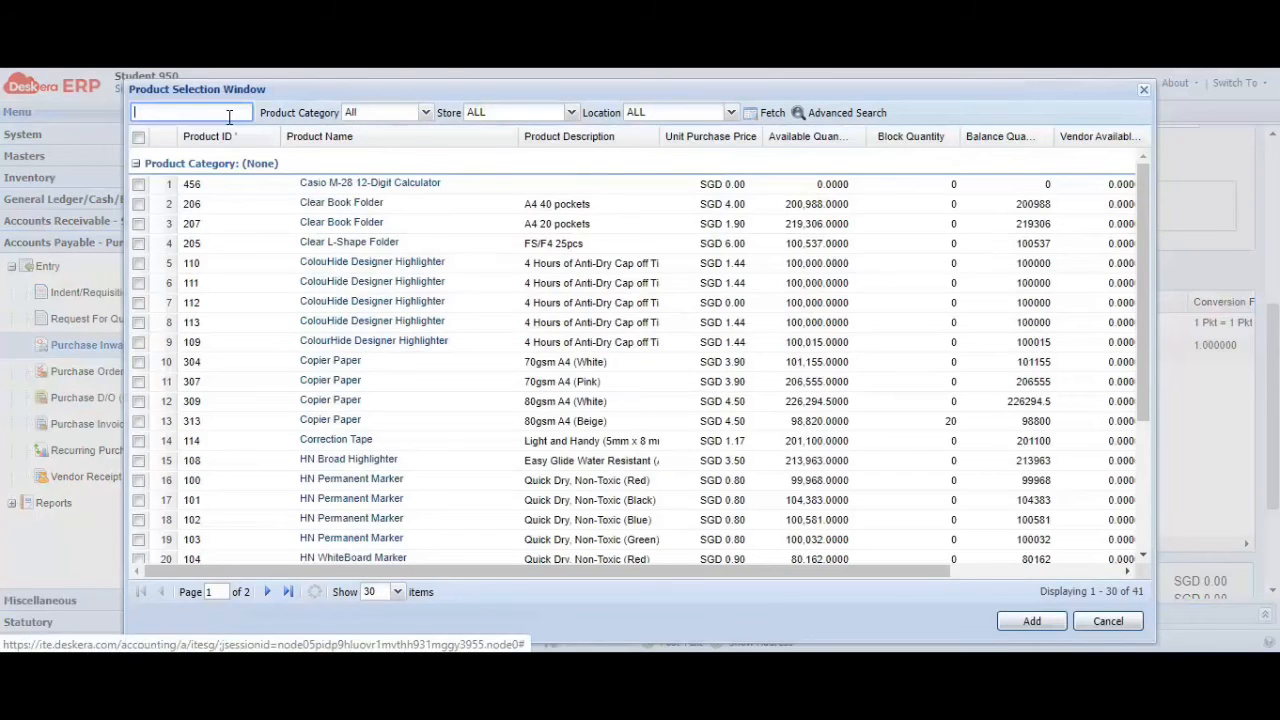
{"action": "type", "text": "Copier"}
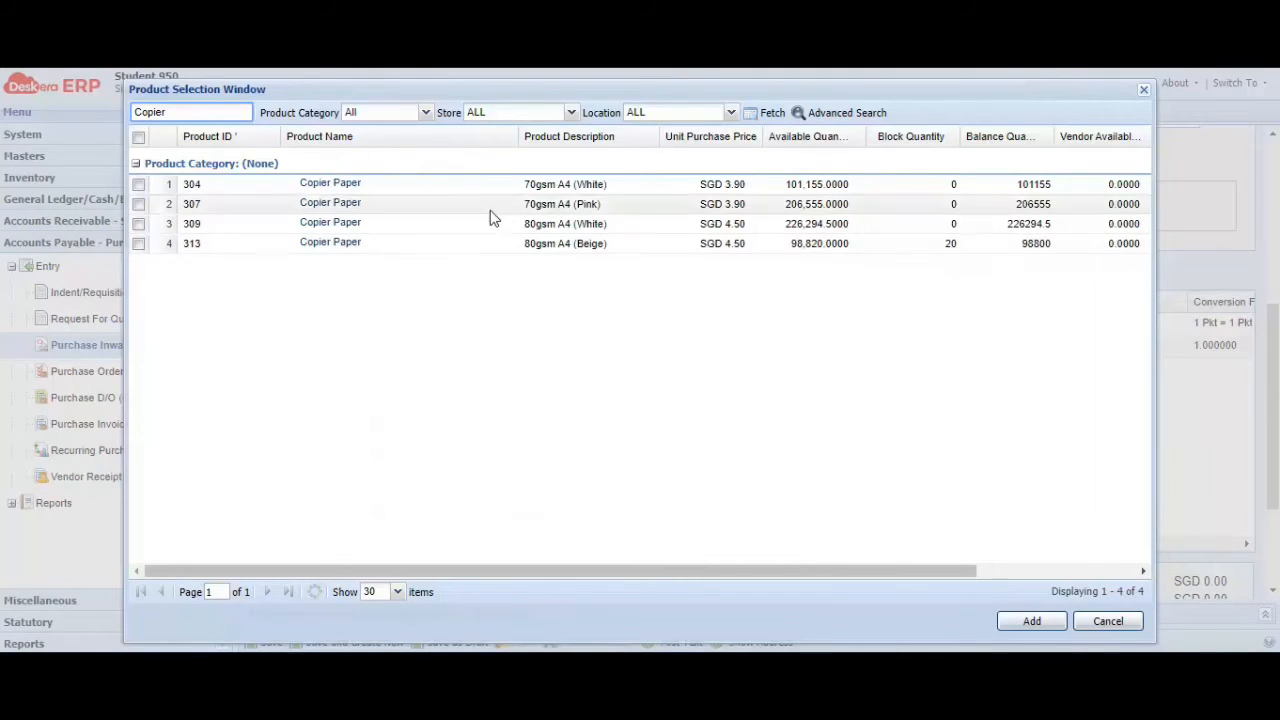
{"action": "left_click", "coordinate": [138, 225]}
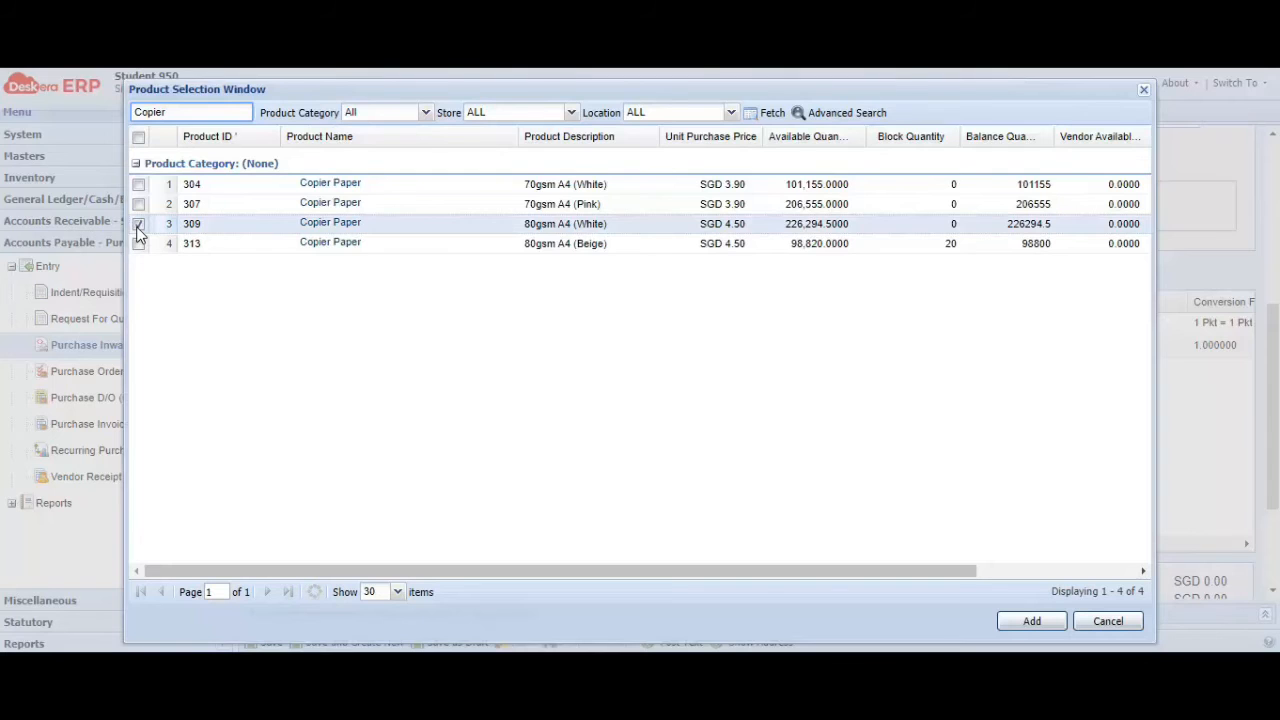
{"action": "left_click", "coordinate": [139, 205]}
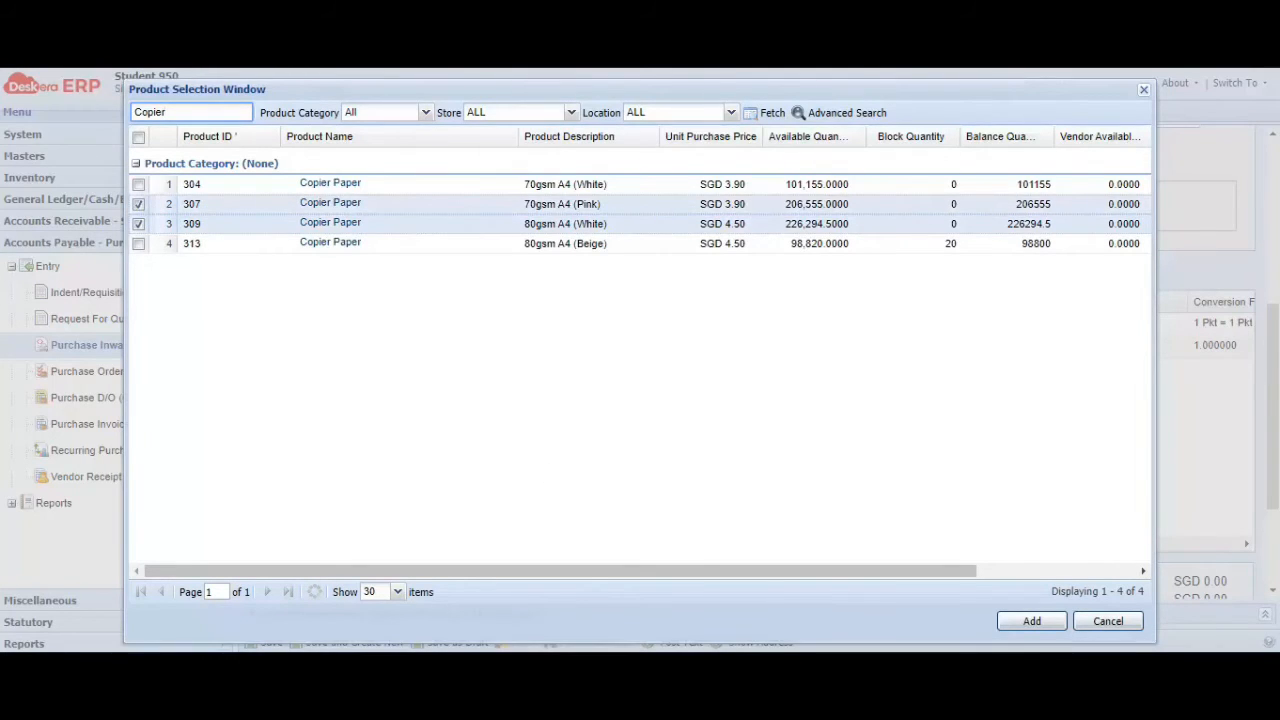
{"action": "left_click", "coordinate": [1030, 622]}
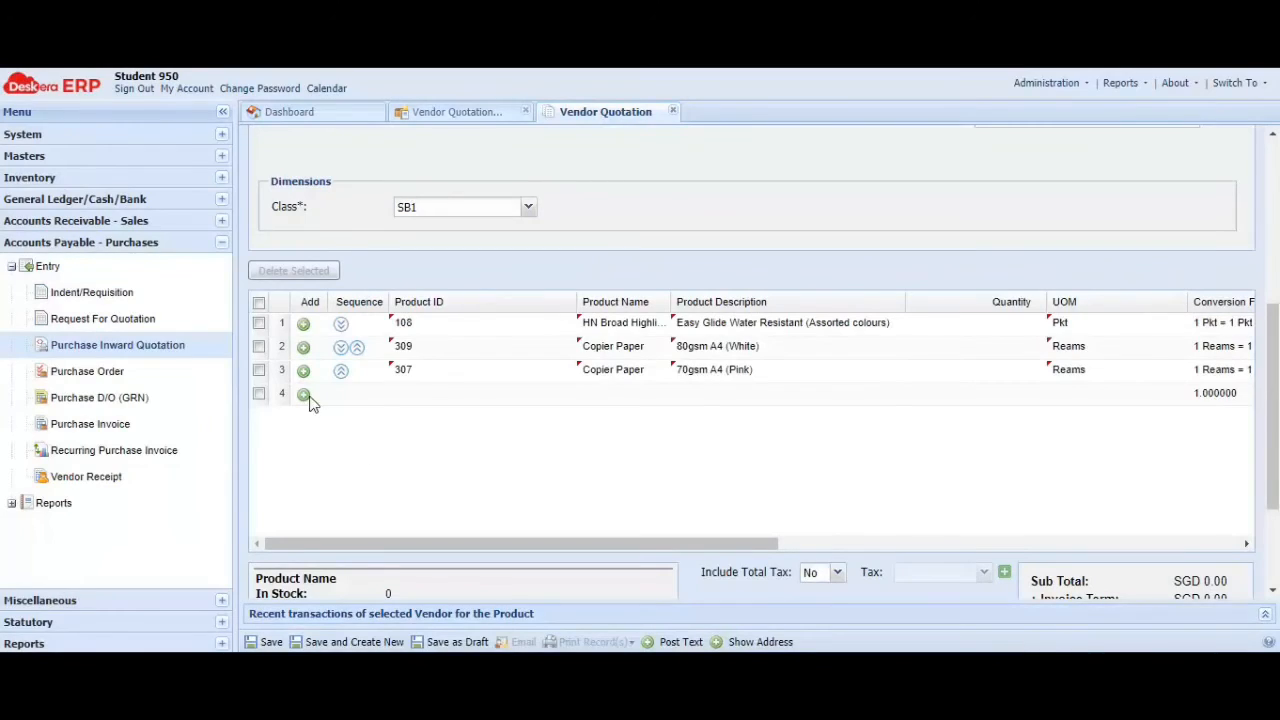
- Add product 403, XP Toner Cartridge CT 202330 (Black), as the fourth line of the quotation
{"action": "left_click", "coordinate": [304, 395]}
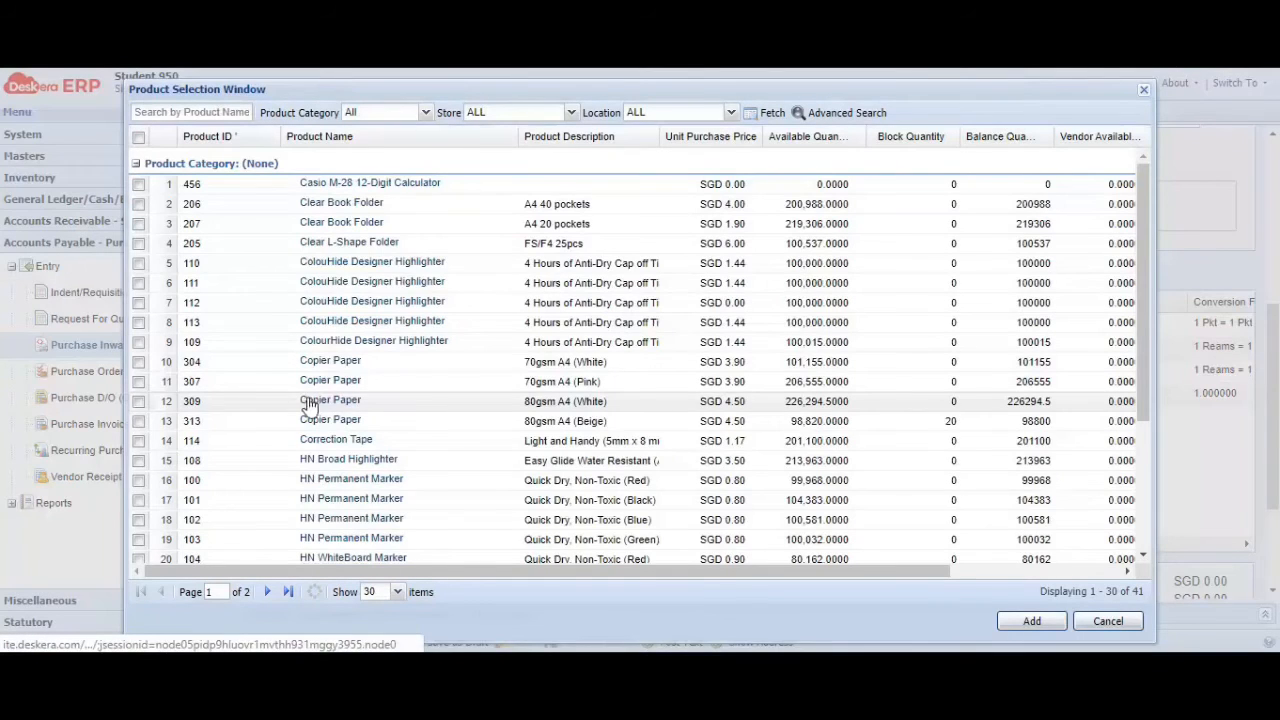
{"action": "left_click", "coordinate": [224, 113]}
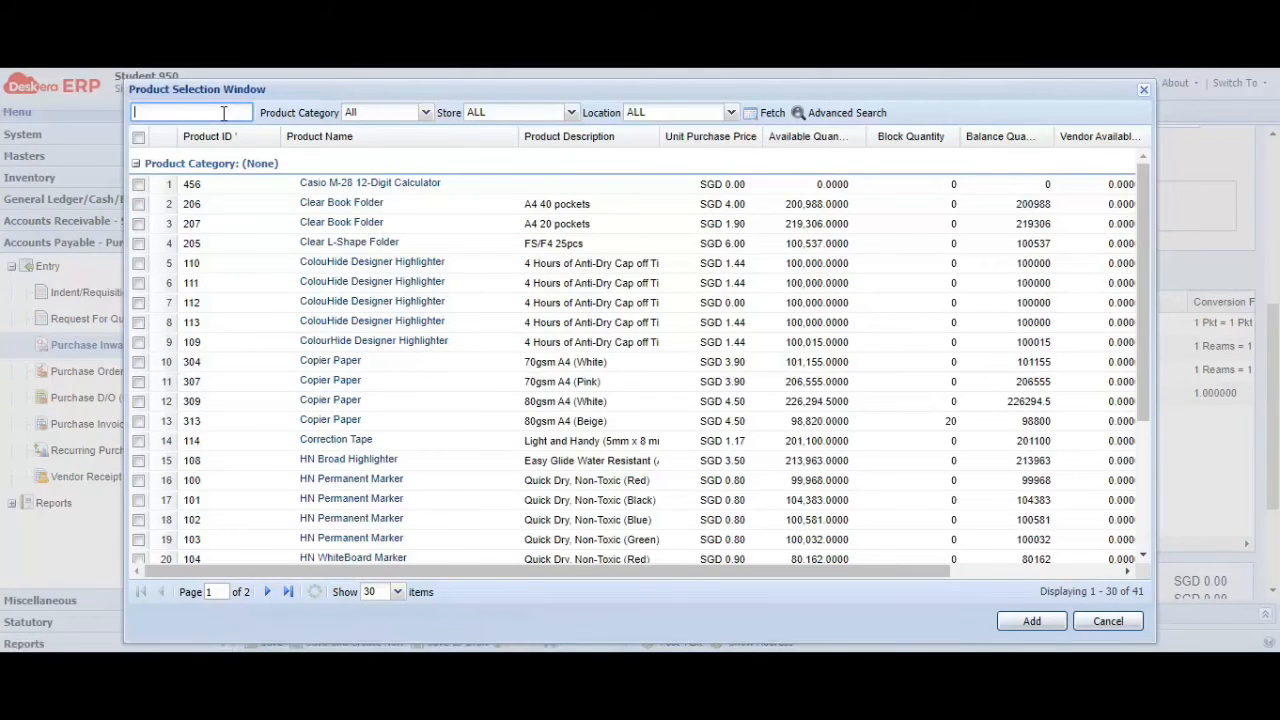
{"action": "type", "text": "403"}
{"action": "left_click", "coordinate": [139, 185]}
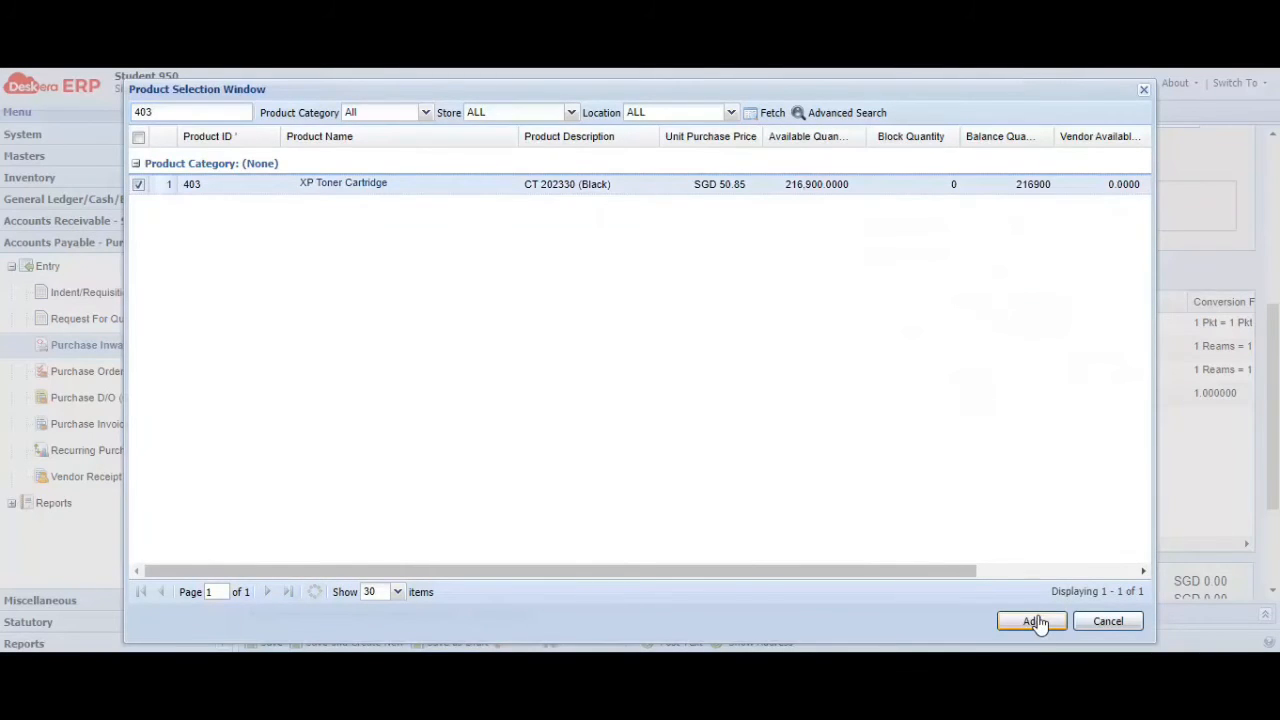
{"action": "left_click", "coordinate": [1035, 622]}
- Set the quantities to 15 for the highlighter and both copier papers, and 20 for the toner cartridge
{"action": "left_click_drag", "start_coordinate": [737, 543], "coordinate": [947, 573]}
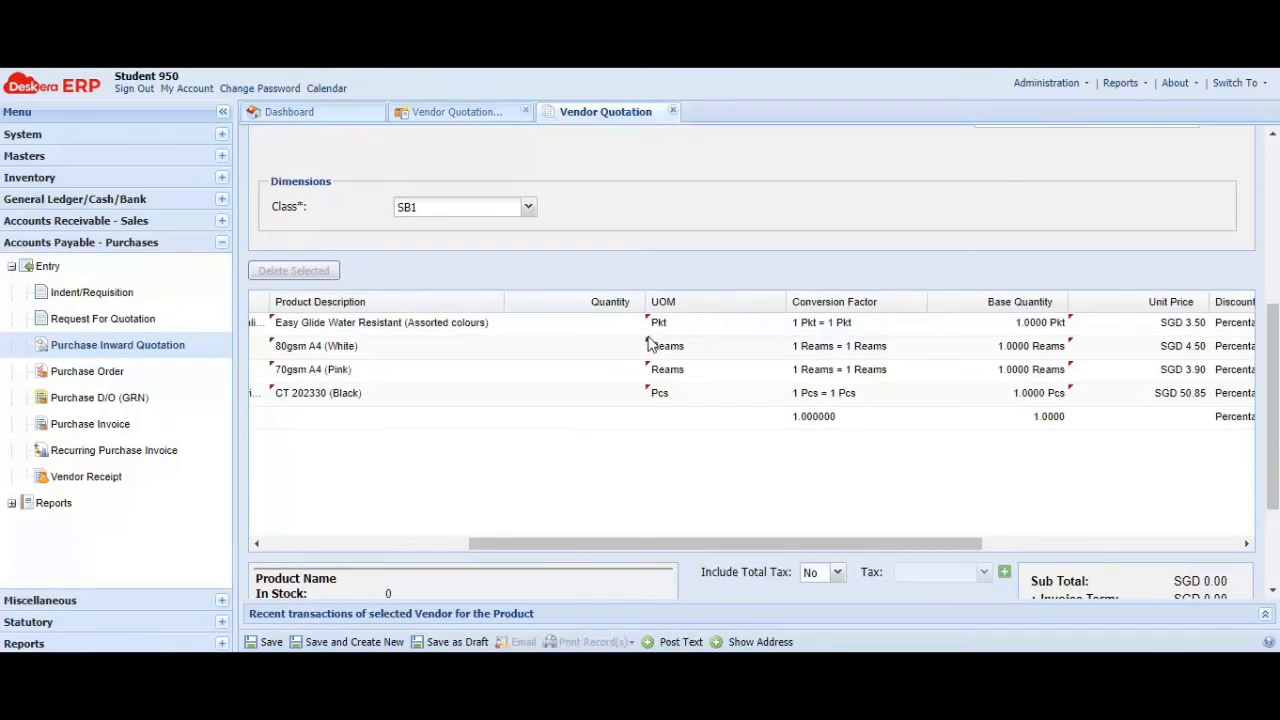
{"action": "left_click", "coordinate": [612, 322]}
{"action": "type", "text": "15"}
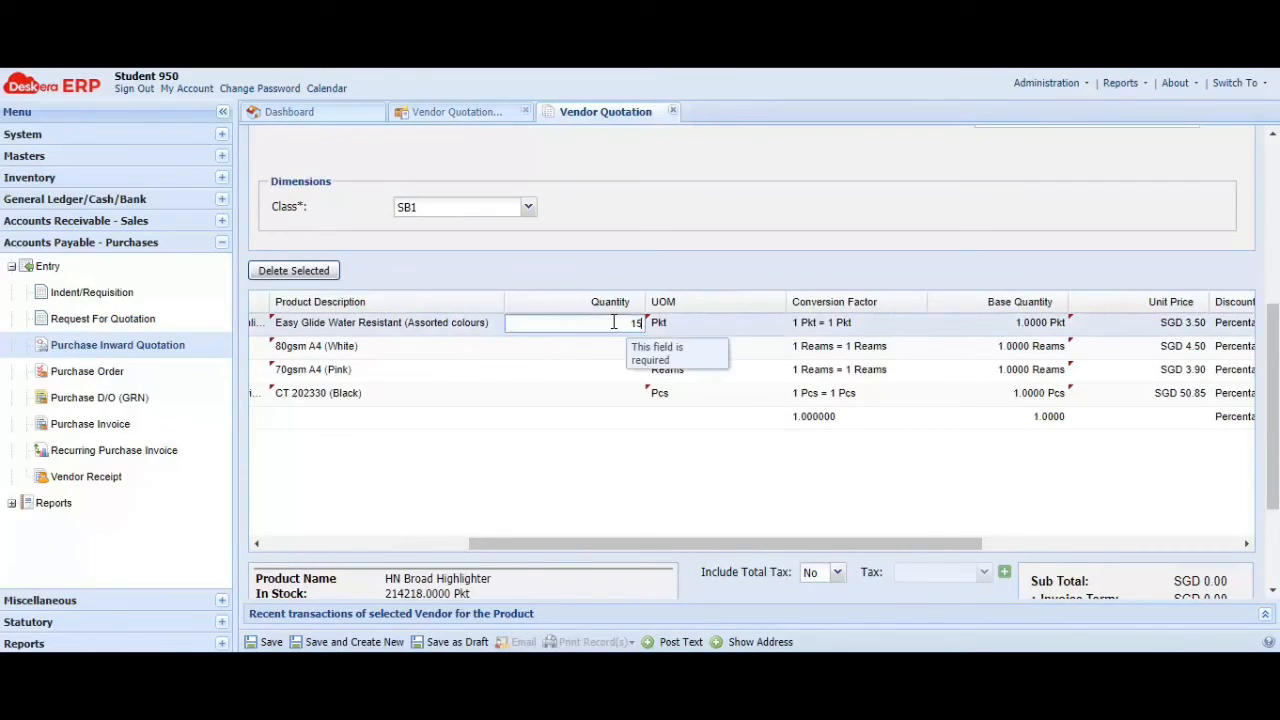
{"action": "key", "text": "Return"}
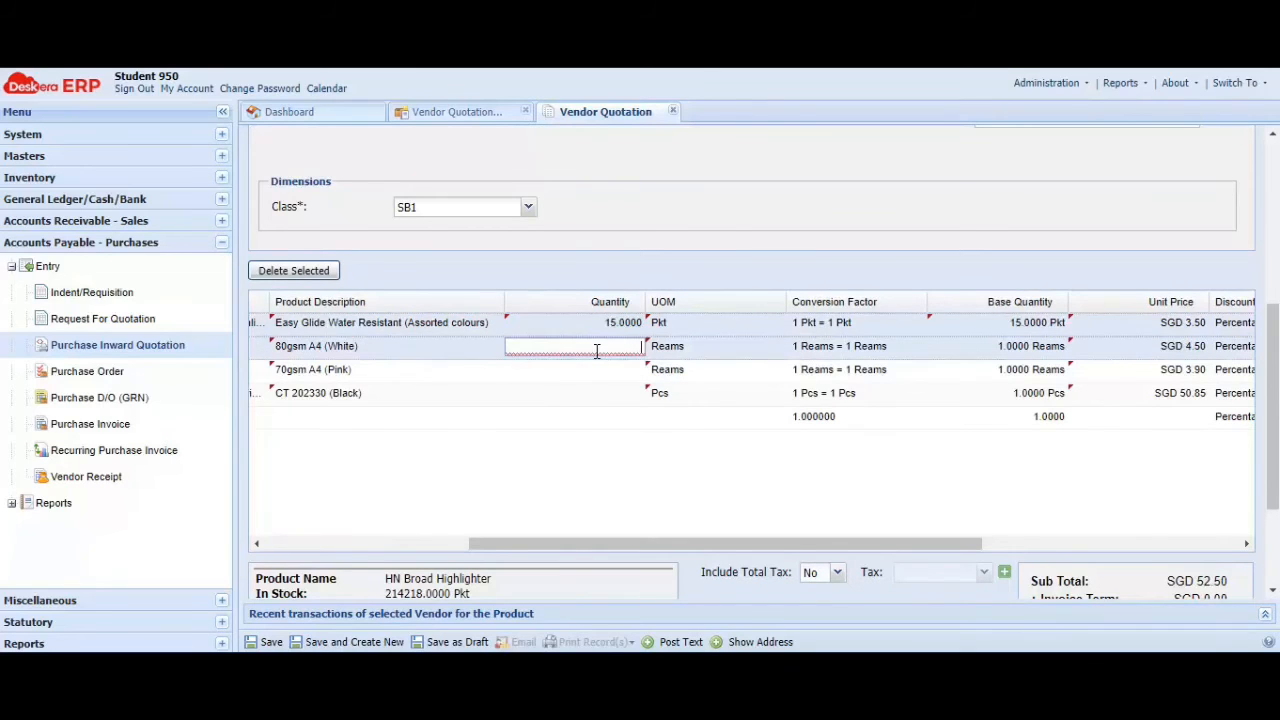
{"action": "type", "text": "15"}
{"action": "left_click", "coordinate": [594, 370]}
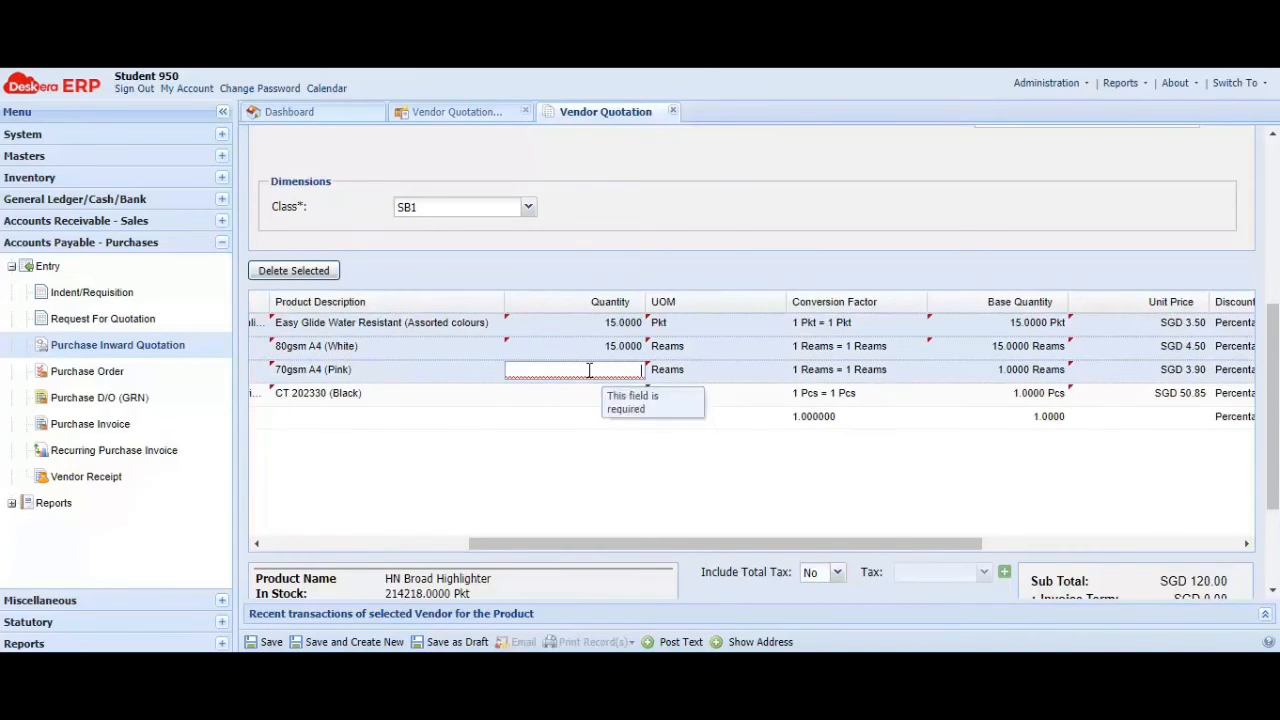
{"action": "type", "text": "15"}
{"action": "left_click", "coordinate": [577, 394]}
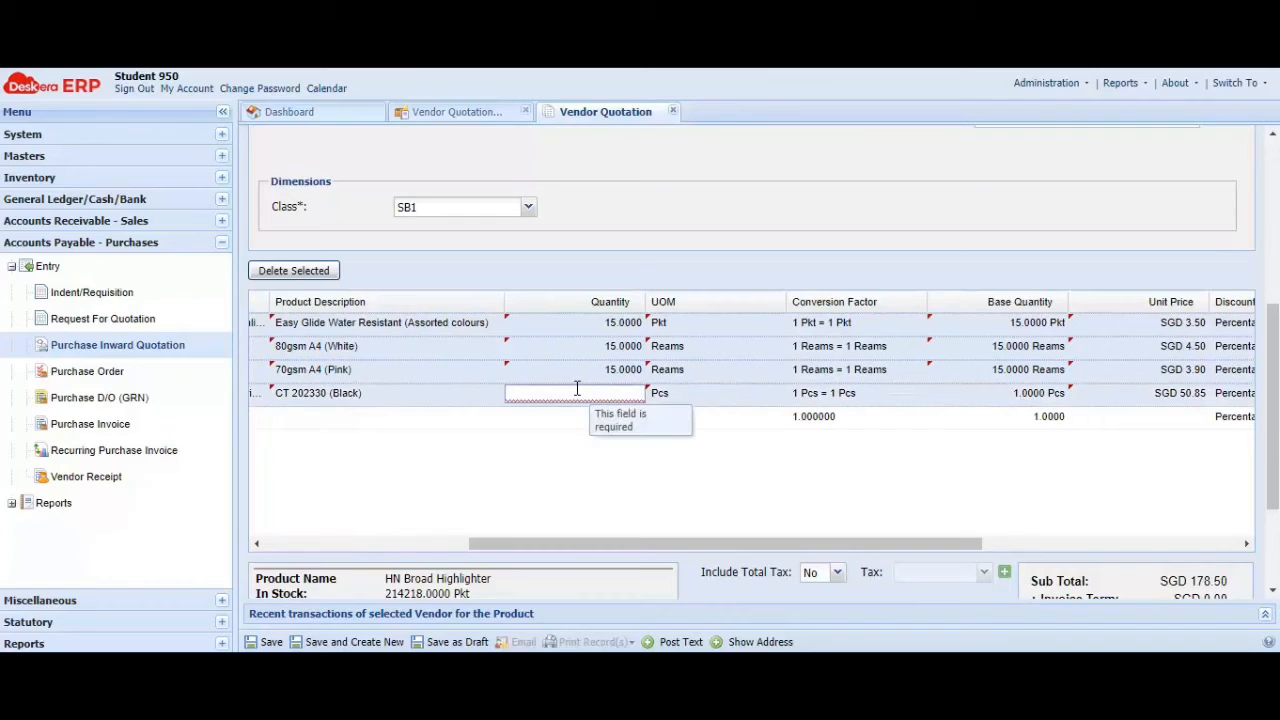
{"action": "type", "text": "20"}
{"action": "left_click", "coordinate": [574, 480]}
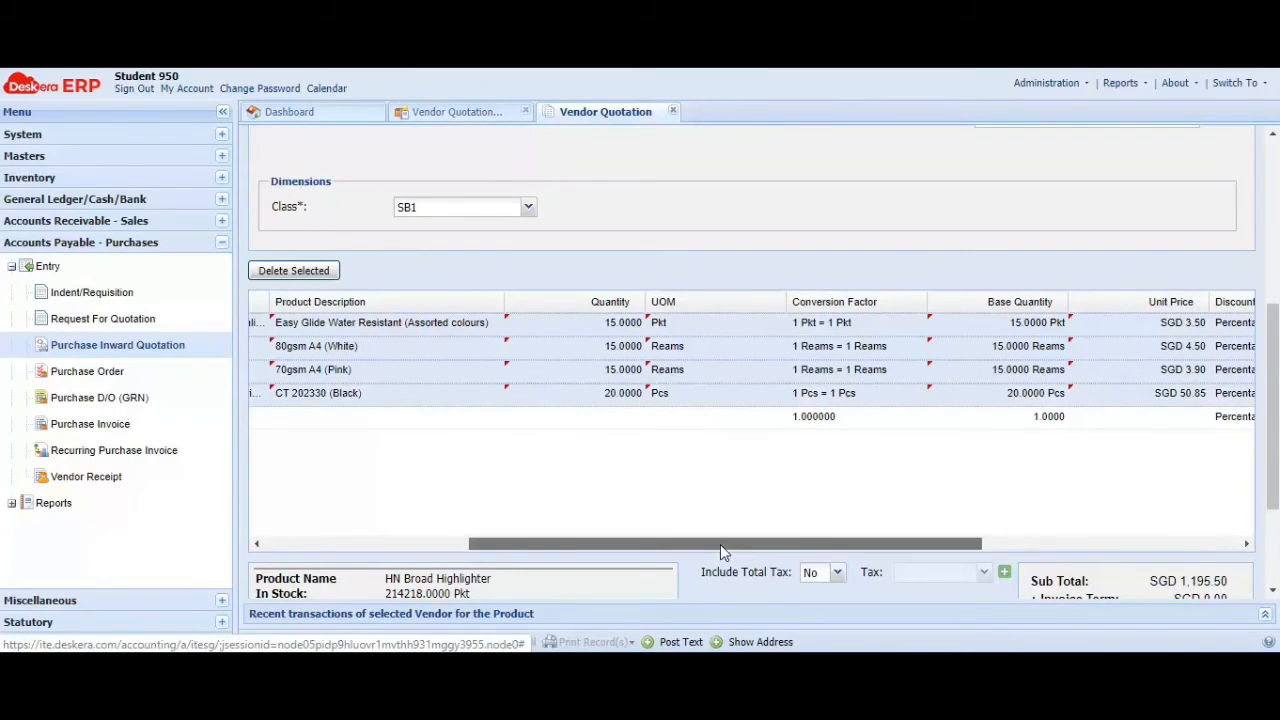
{"action": "left_click_drag", "start_coordinate": [720, 544], "coordinate": [483, 543]}
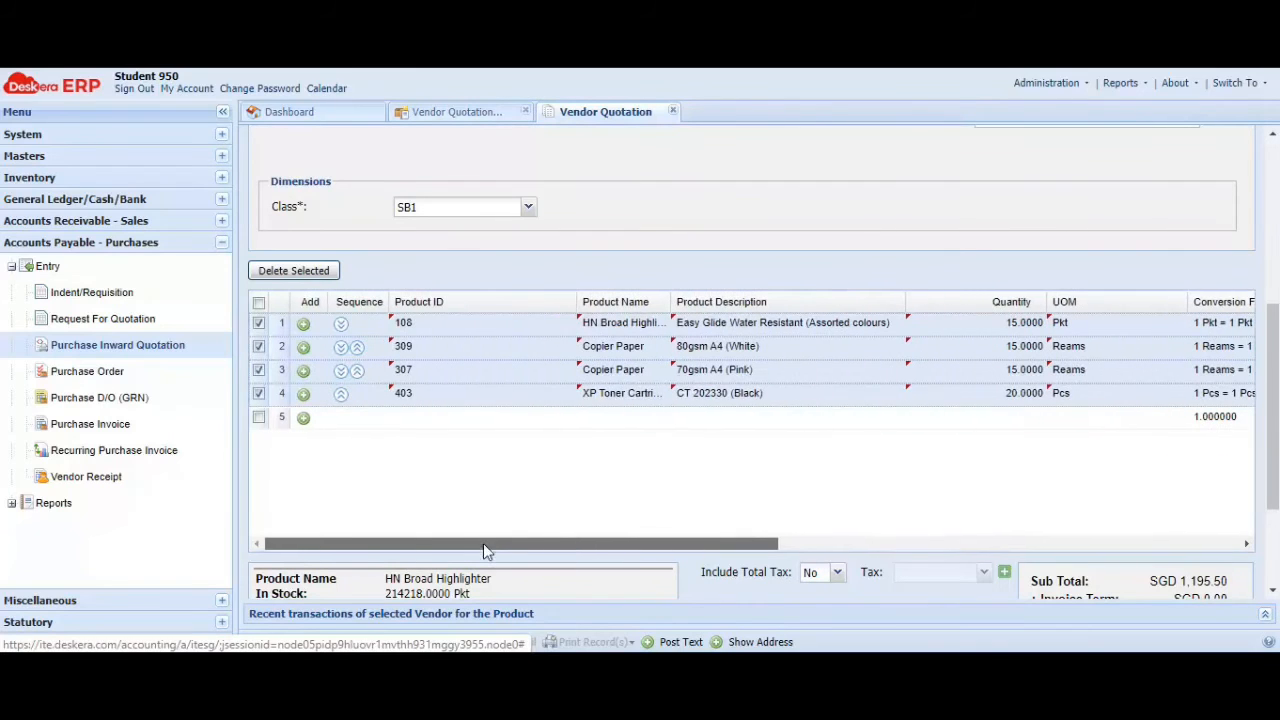
- Apply a global percentage discount of 10 to all line items of the quotation
{"action": "scroll", "coordinate": [877, 485], "scroll_direction": "down", "scroll_amount": 1}
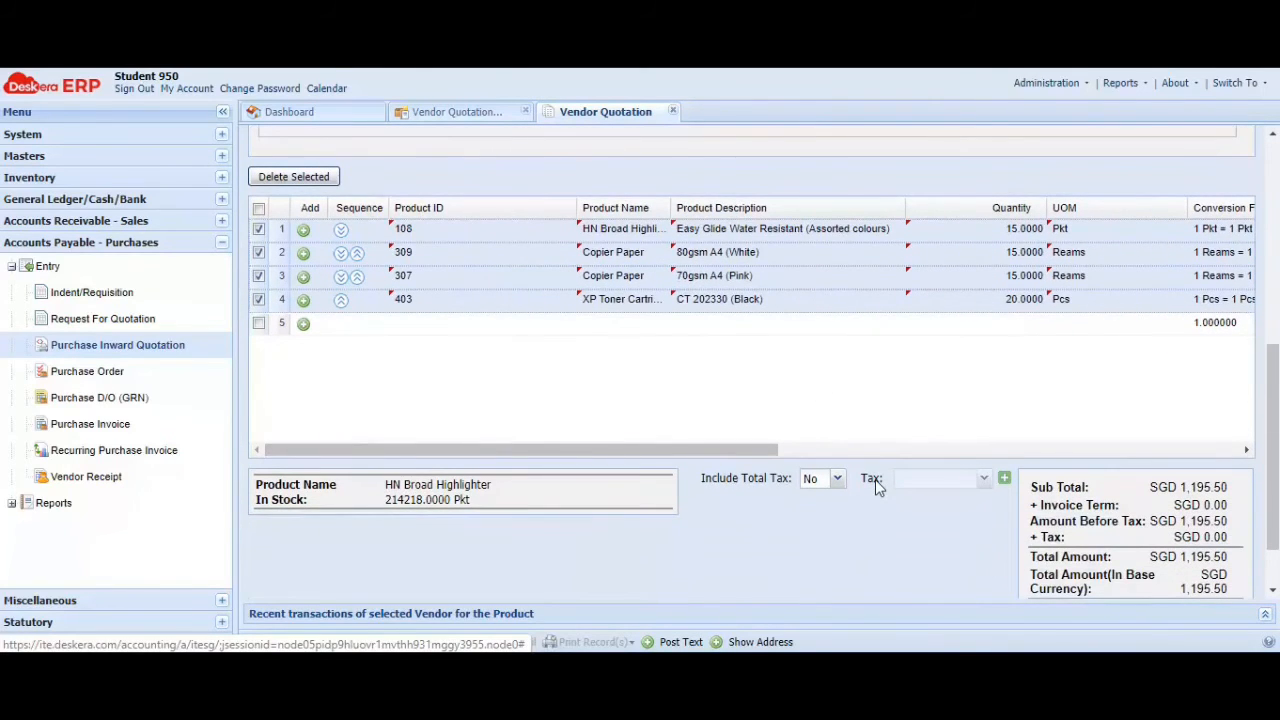
{"action": "scroll", "coordinate": [875, 479], "scroll_direction": "down", "scroll_amount": 1}
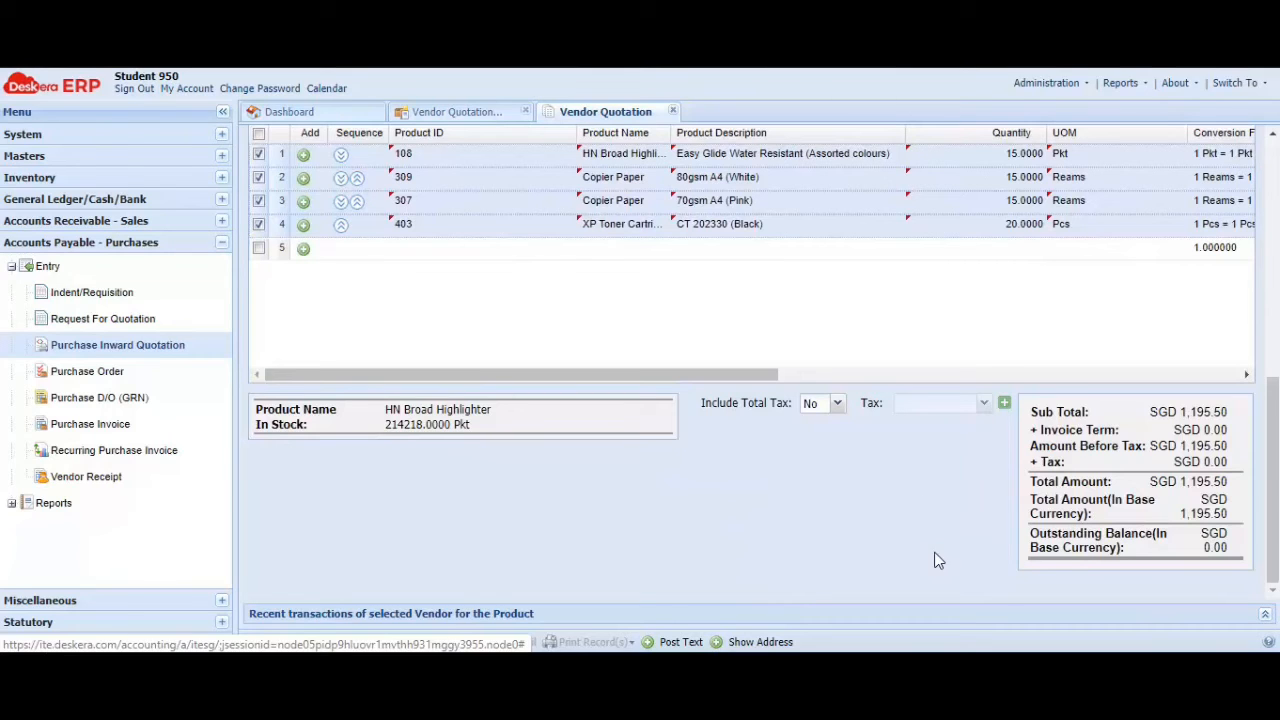
{"action": "scroll", "coordinate": [1040, 380], "scroll_direction": "up", "scroll_amount": 3}
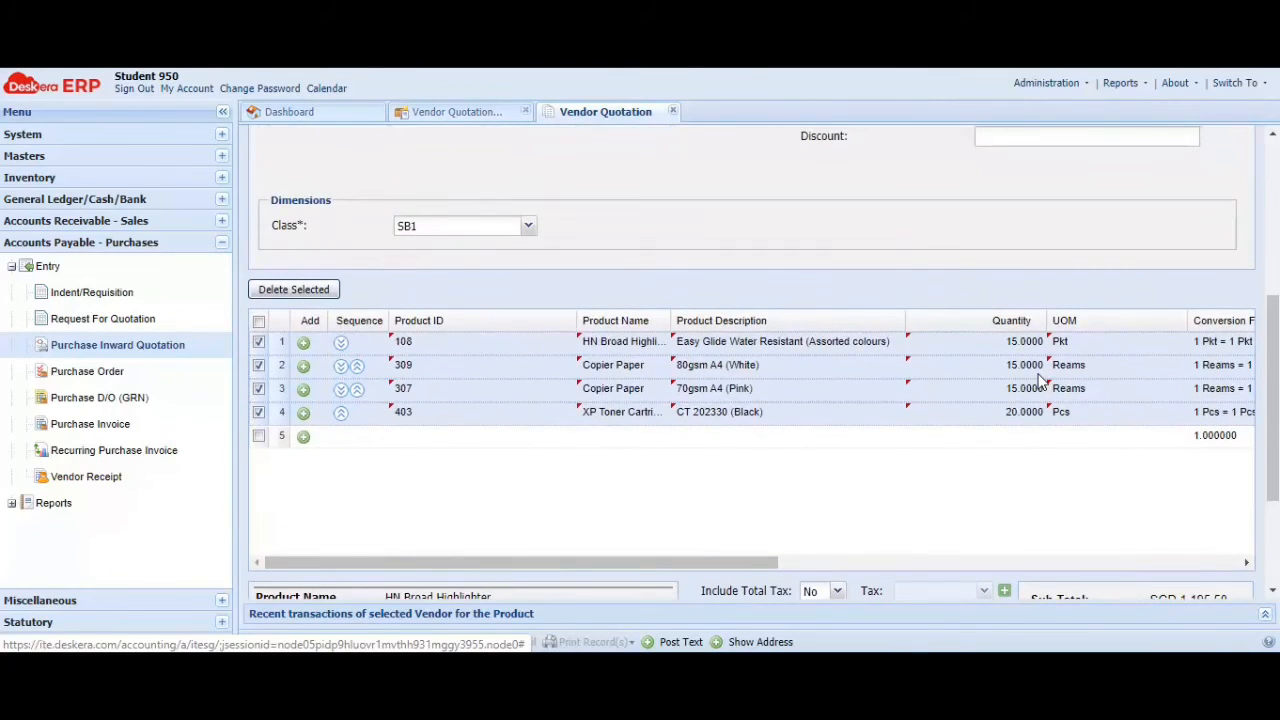
{"action": "scroll", "coordinate": [1040, 380], "scroll_direction": "up", "scroll_amount": 3}
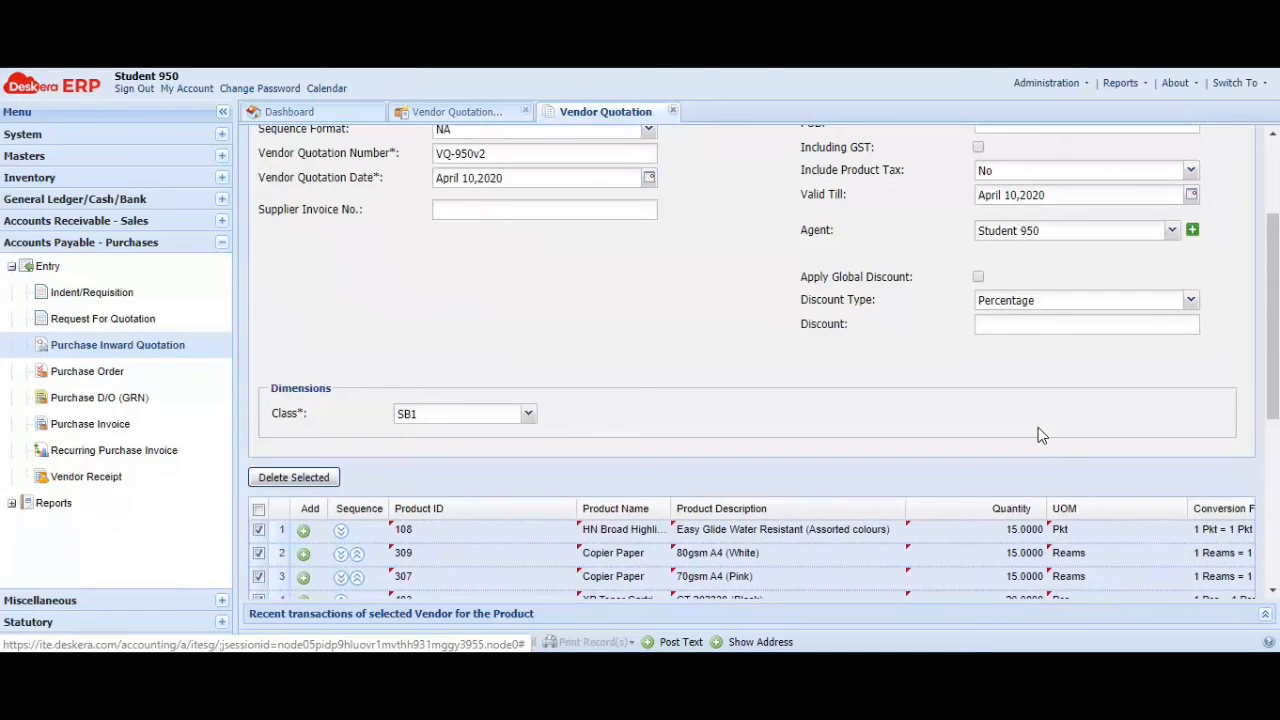
{"action": "left_click", "coordinate": [978, 277]}
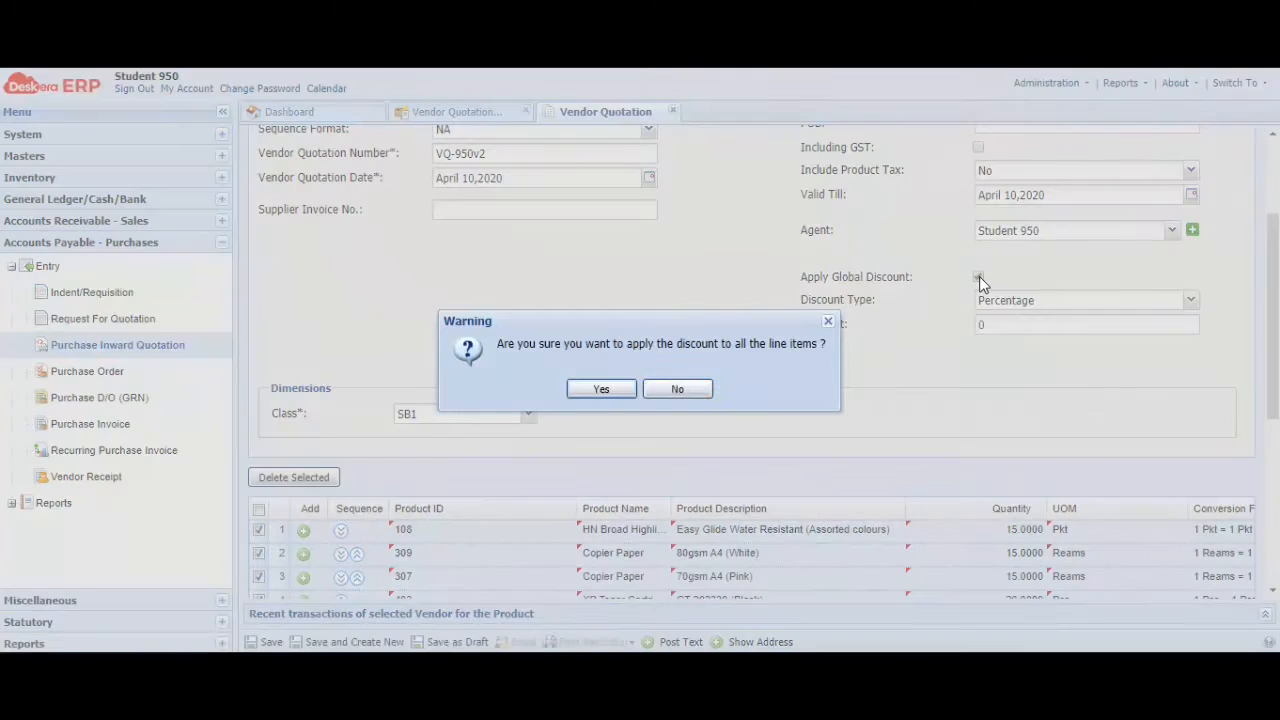
{"action": "left_click", "coordinate": [613, 392]}
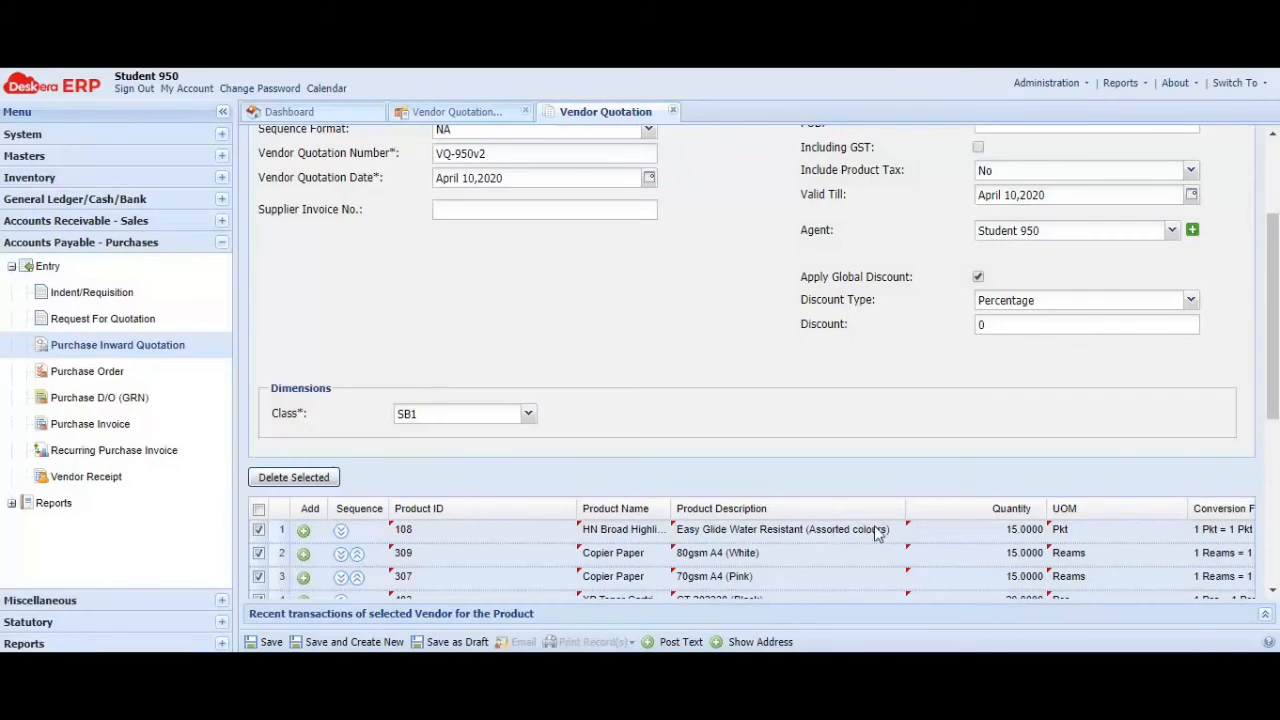
{"action": "left_click_drag", "start_coordinate": [1004, 330], "coordinate": [963, 327]}
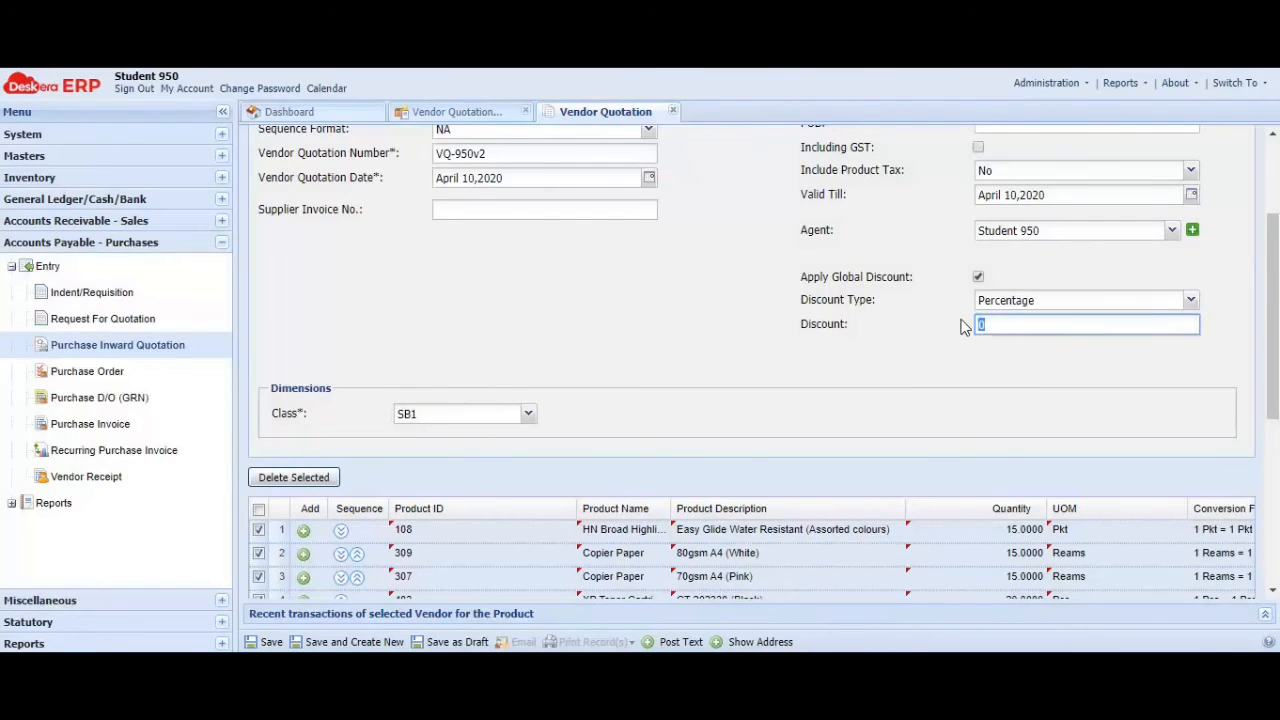
{"action": "type", "text": "10"}
{"action": "left_click", "coordinate": [949, 364]}
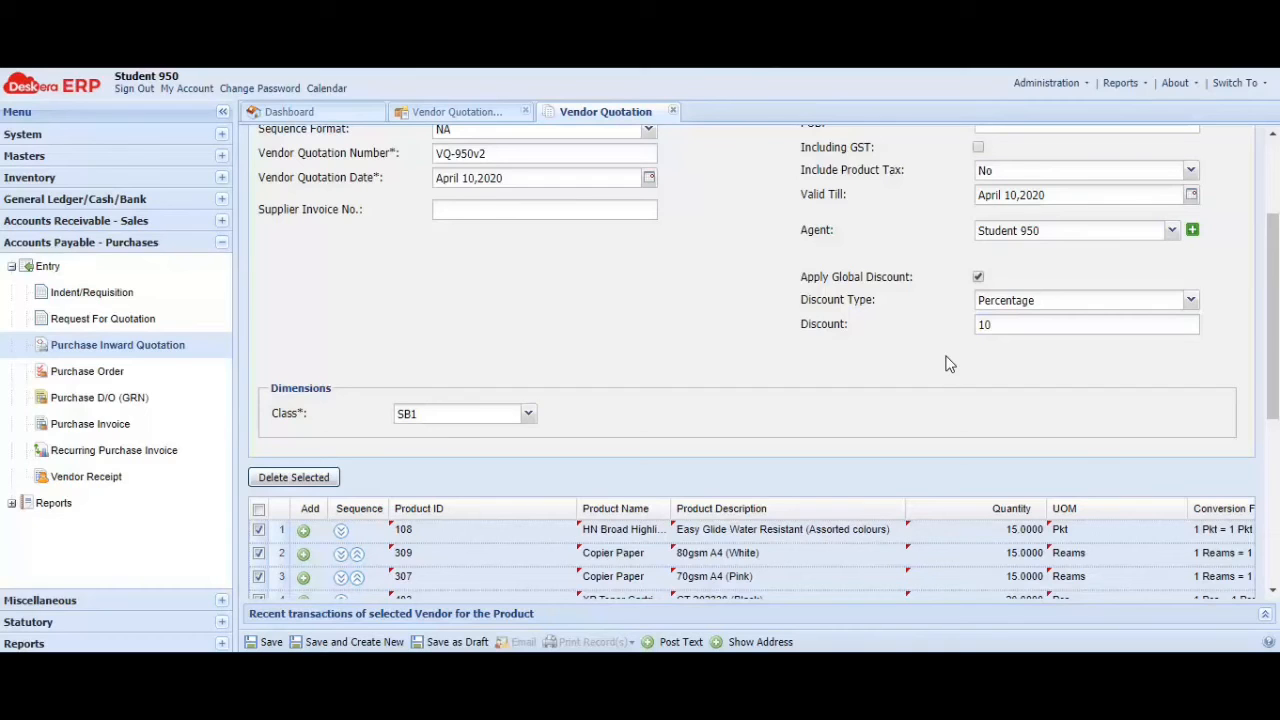
- Include total tax on the quotation and select GST(TX7)@7.00% as the tax
{"action": "scroll", "coordinate": [949, 364], "scroll_direction": "down", "scroll_amount": 5}
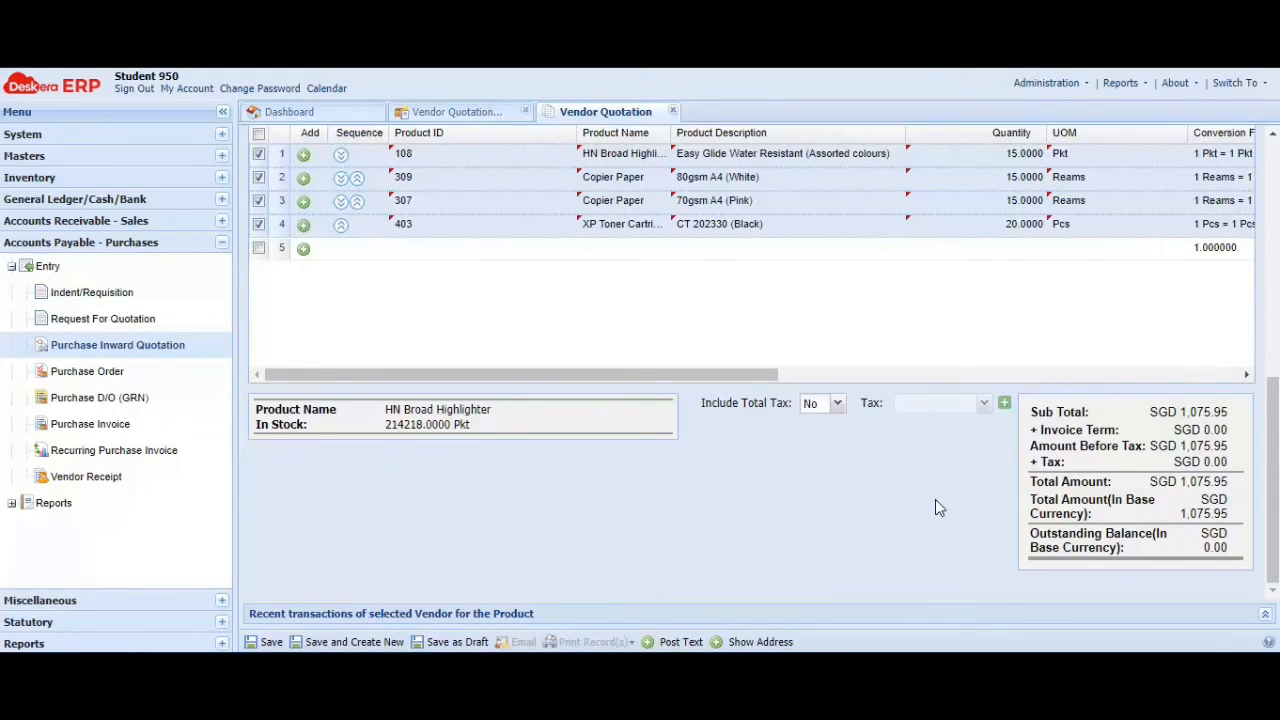
{"action": "left_click", "coordinate": [838, 404]}
{"action": "left_click", "coordinate": [810, 423]}
{"action": "left_click", "coordinate": [985, 404]}
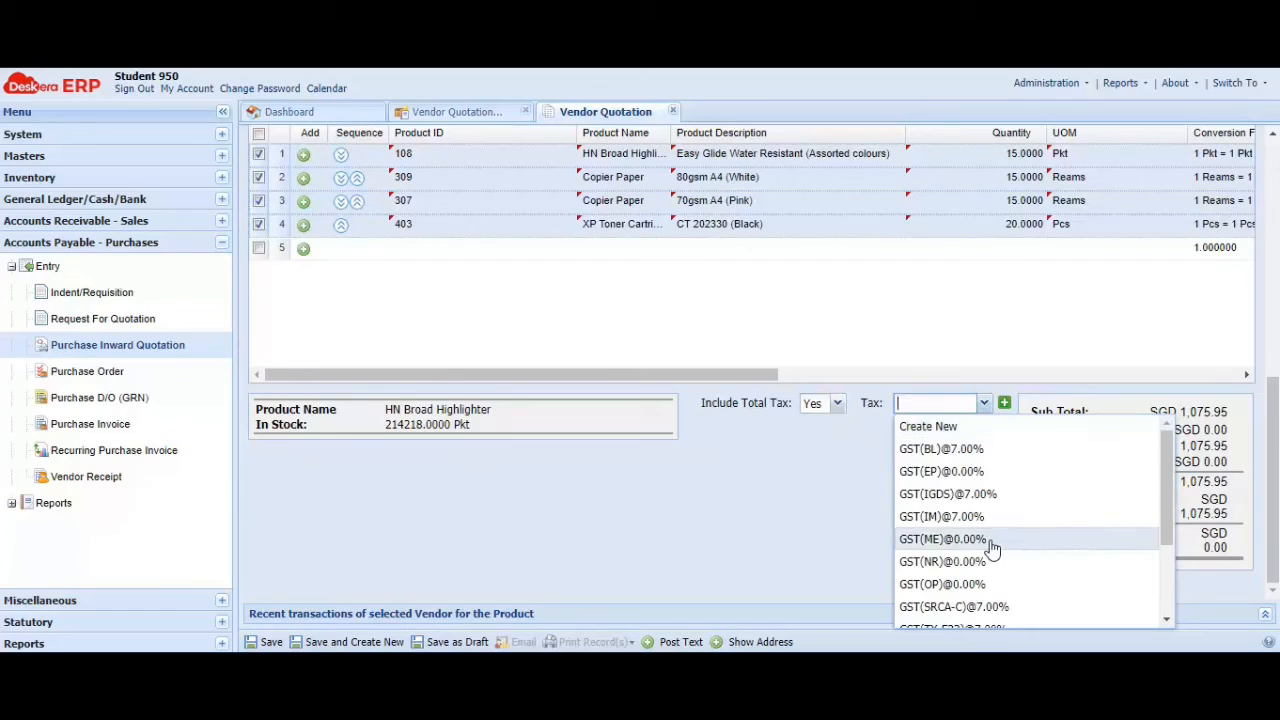
{"action": "scroll", "coordinate": [991, 547], "scroll_direction": "down", "scroll_amount": 1}
{"action": "scroll", "coordinate": [988, 552], "scroll_direction": "down", "scroll_amount": 1}
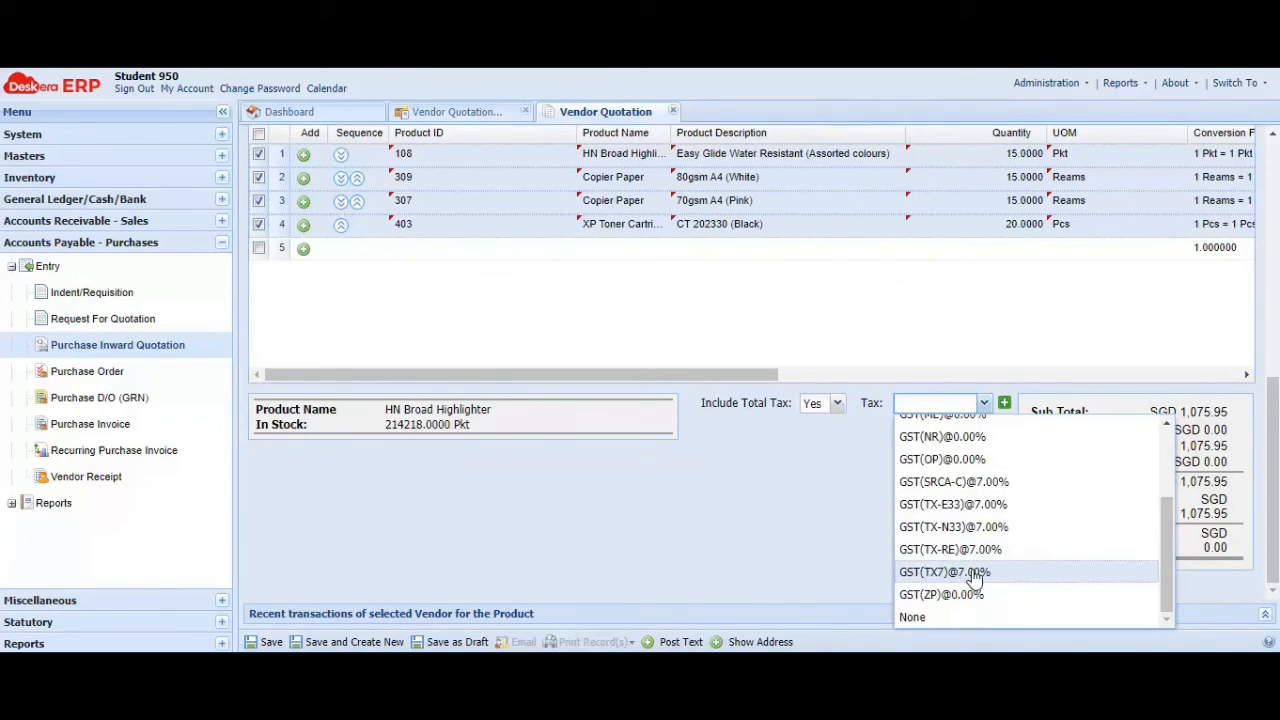
{"action": "left_click", "coordinate": [972, 572]}
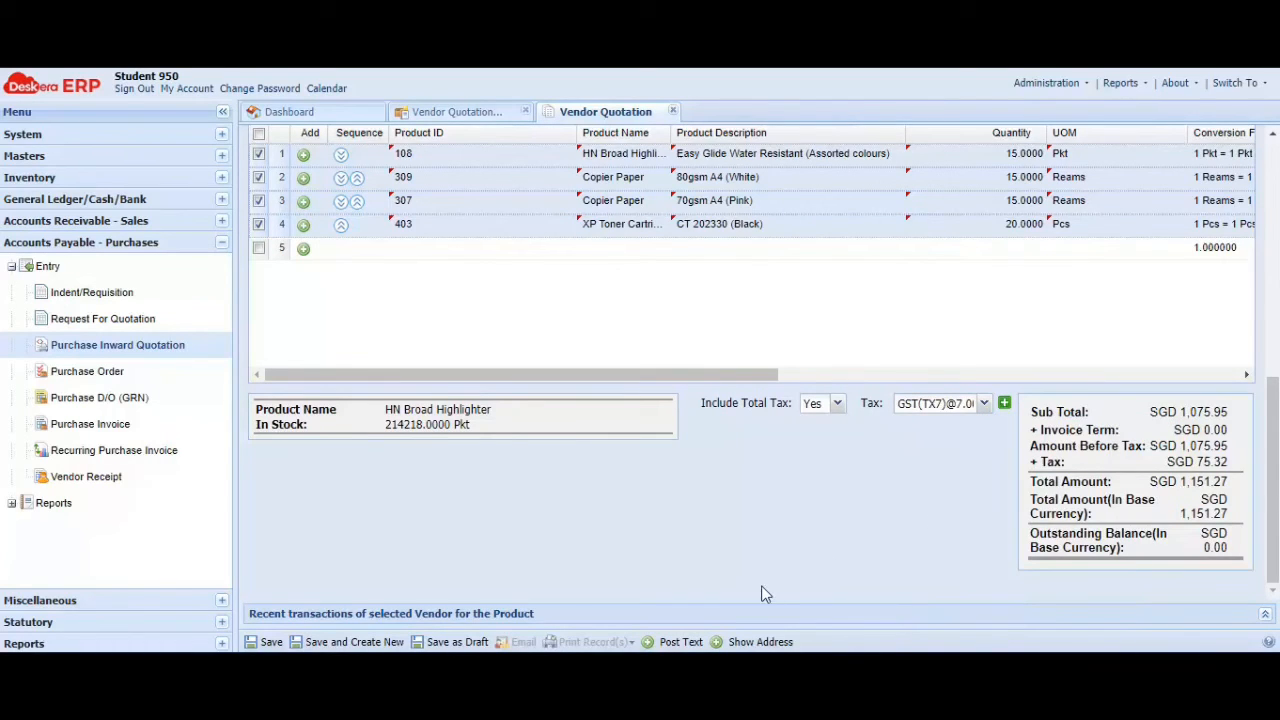
- Review the company and vendor billing and shipping addresses of the quotation and save them
{"action": "left_click", "coordinate": [757, 643]}
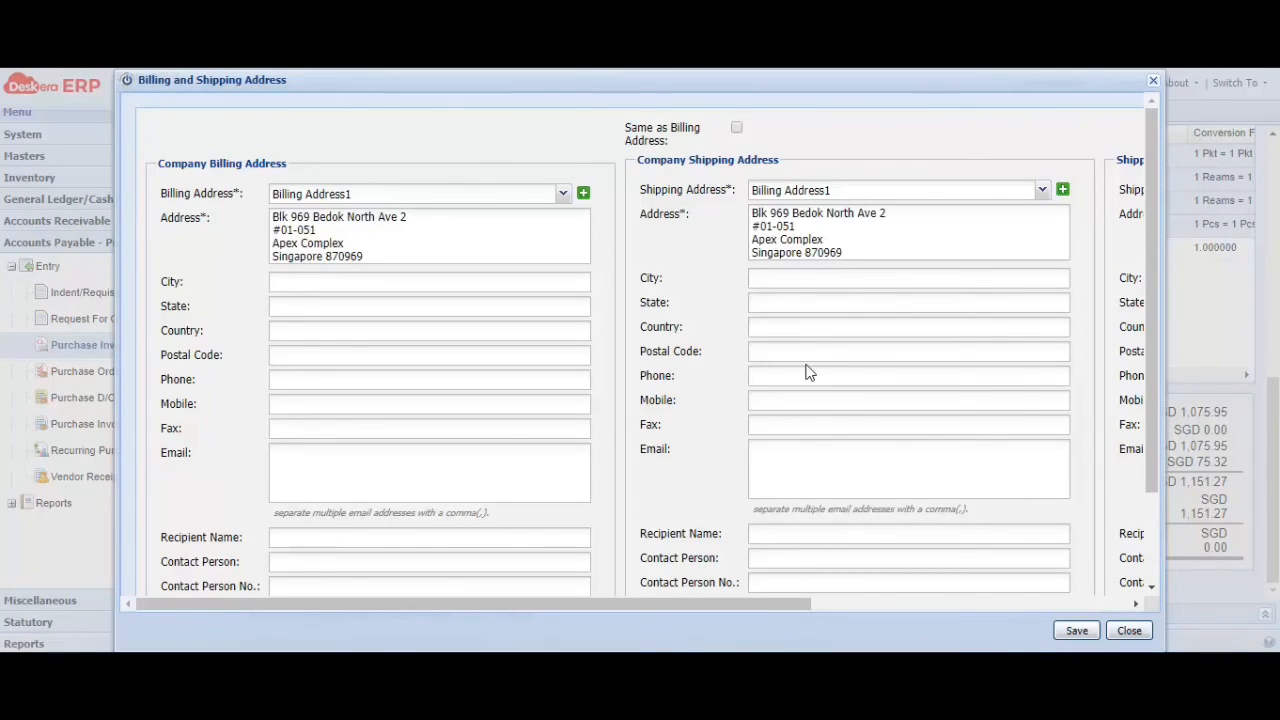
{"action": "scroll", "coordinate": [614, 400], "scroll_direction": "down", "scroll_amount": 3}
{"action": "scroll", "coordinate": [613, 402], "scroll_direction": "up", "scroll_amount": 3}
{"action": "left_click_drag", "start_coordinate": [691, 604], "coordinate": [565, 620]}
{"action": "left_click", "coordinate": [1077, 631]}
{"action": "left_click", "coordinate": [651, 393]}
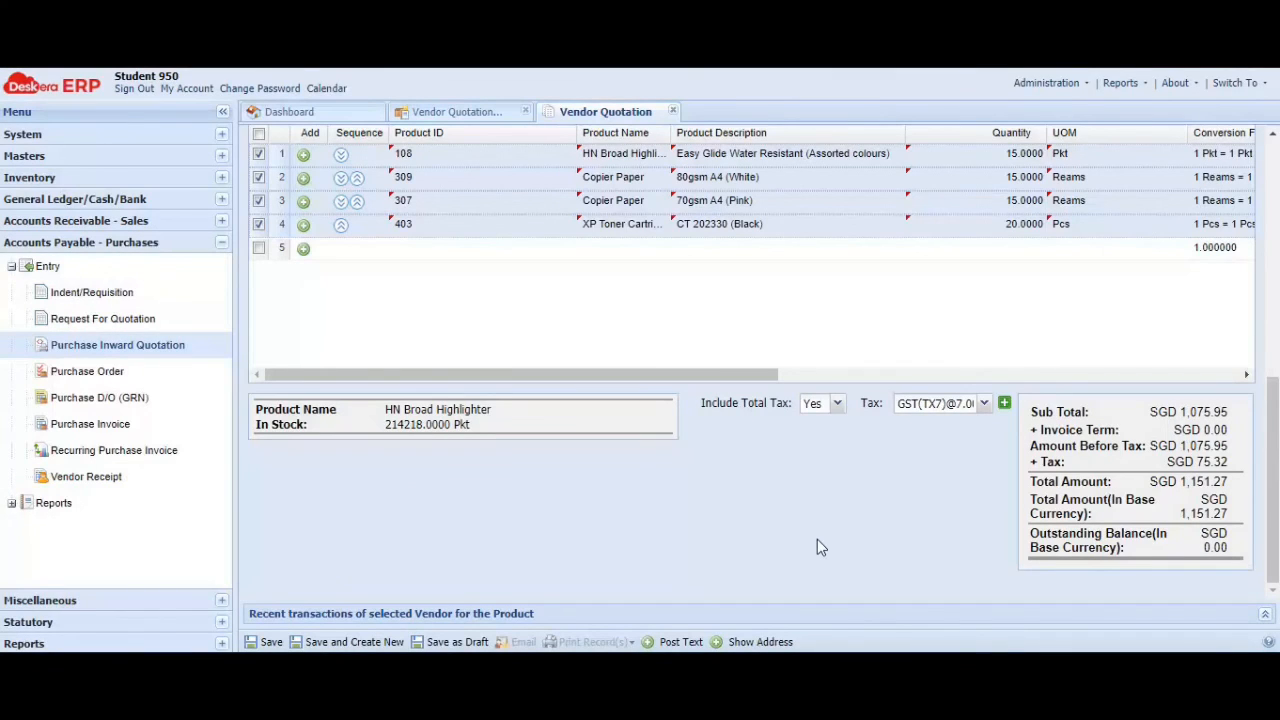
- Save the vendor quotation record and acknowledge the save
{"action": "left_click", "coordinate": [266, 642]}
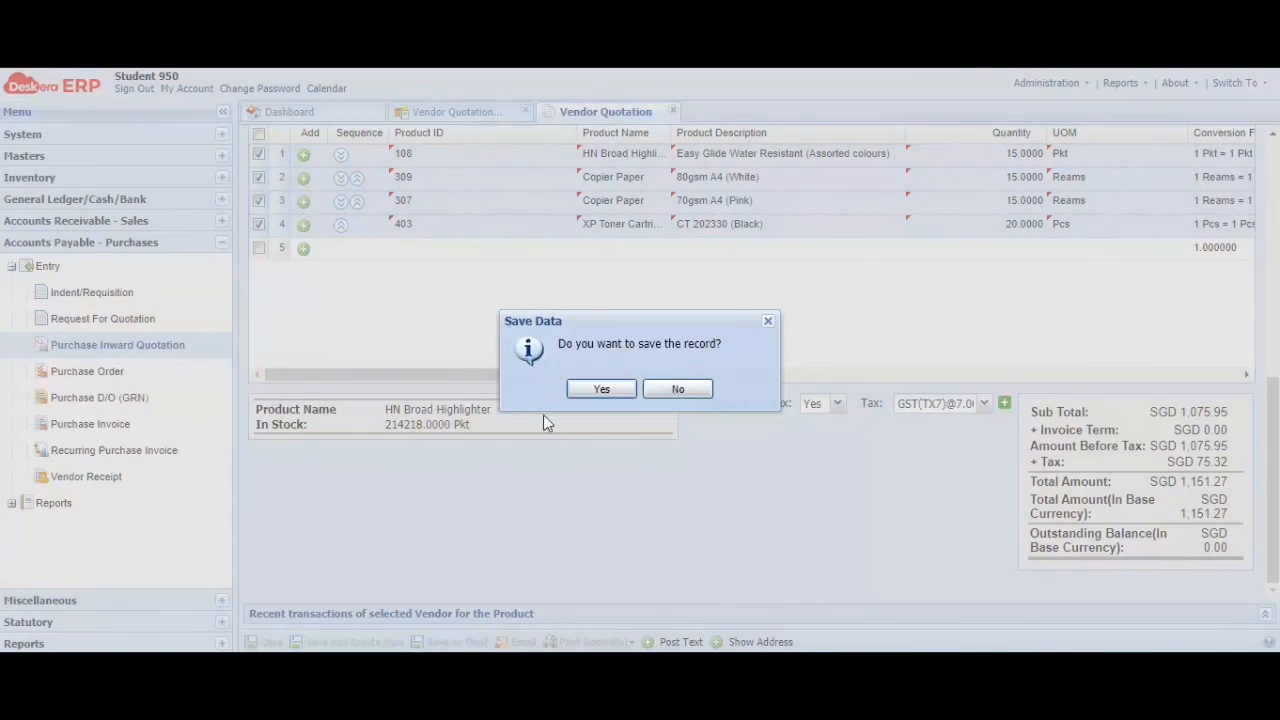
{"action": "left_click", "coordinate": [600, 388]}
{"action": "left_click", "coordinate": [632, 395]}
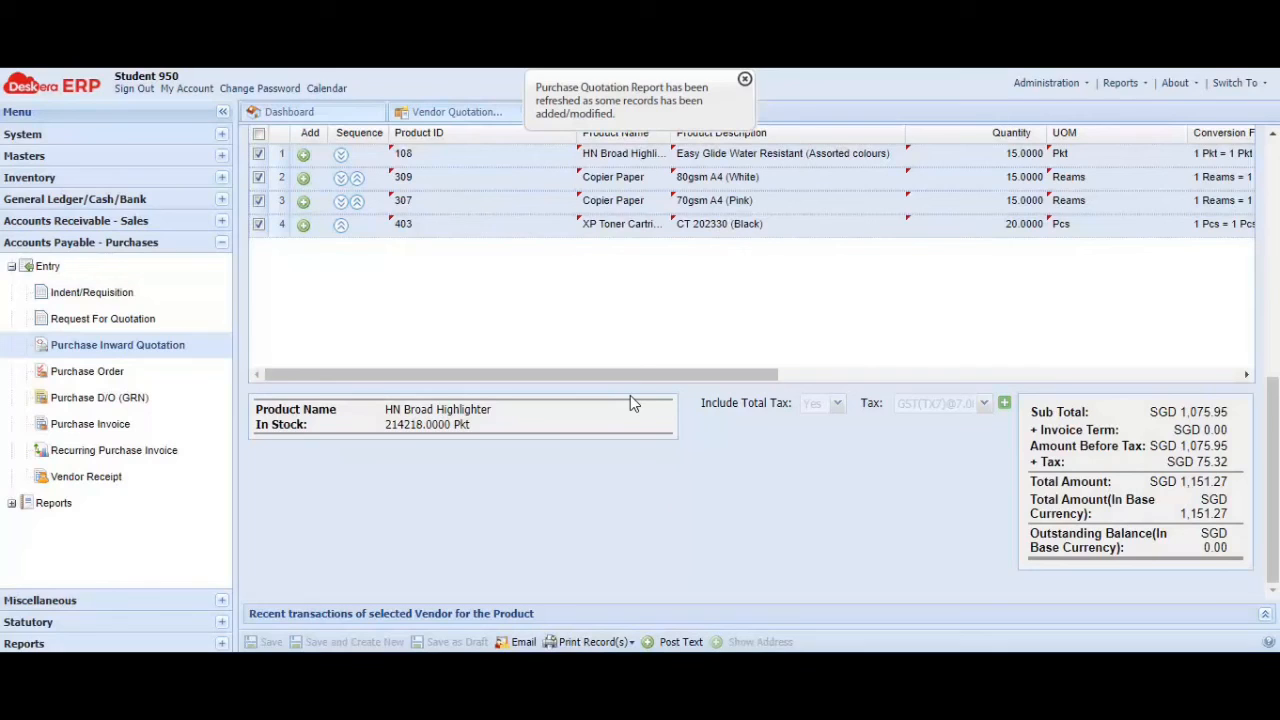
- Print the saved quotation with the Default Template as a PDF document
{"action": "left_click", "coordinate": [597, 643]}
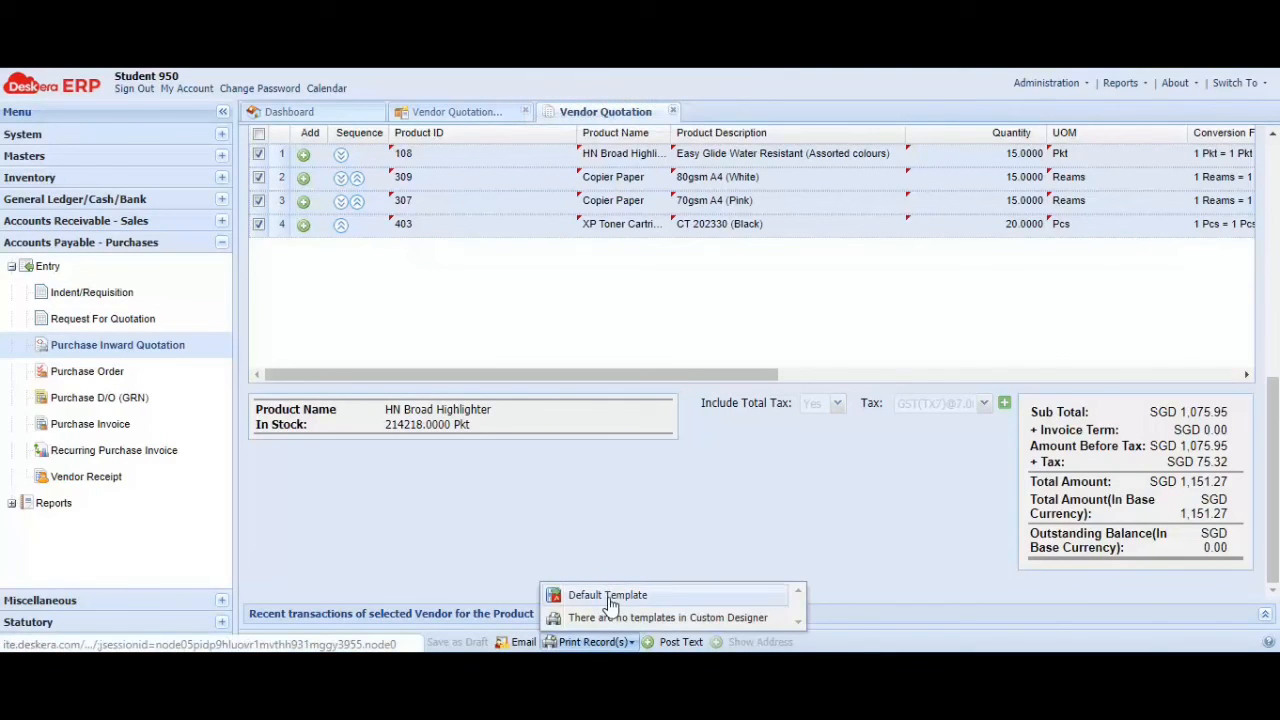
{"action": "left_click", "coordinate": [608, 597]}
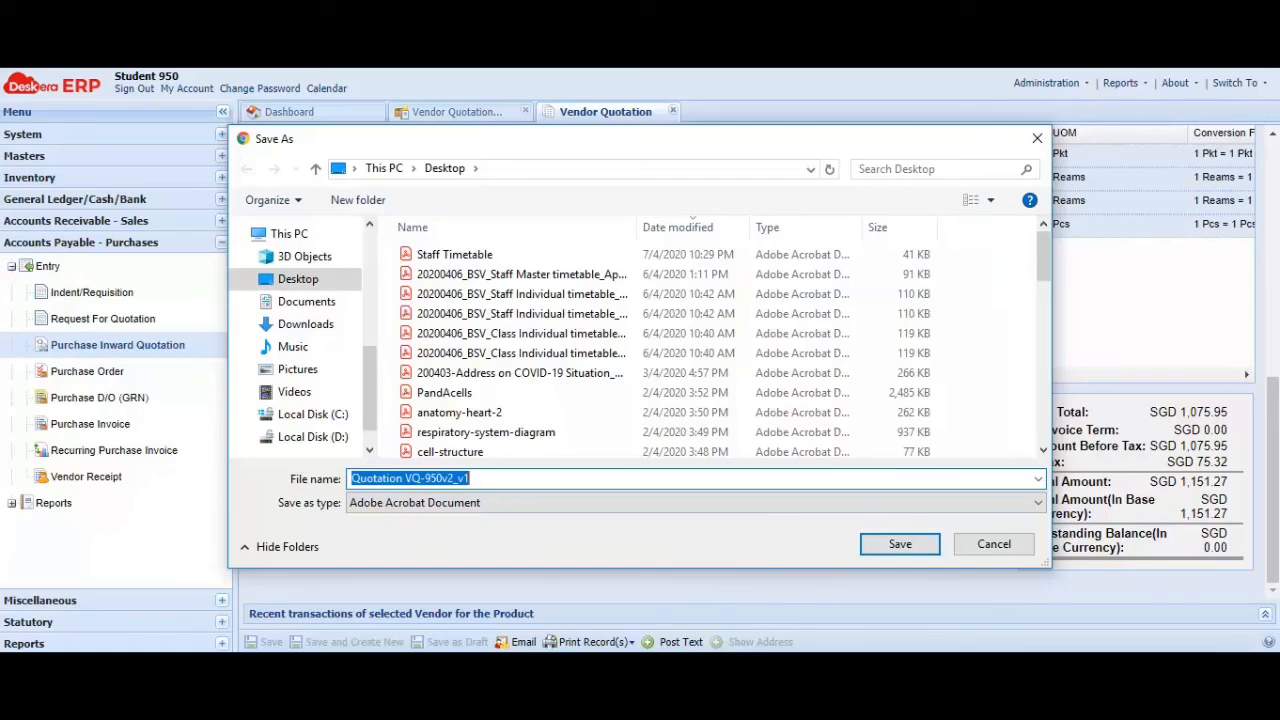
{"action": "mouse_move", "coordinate": [665, 664]}
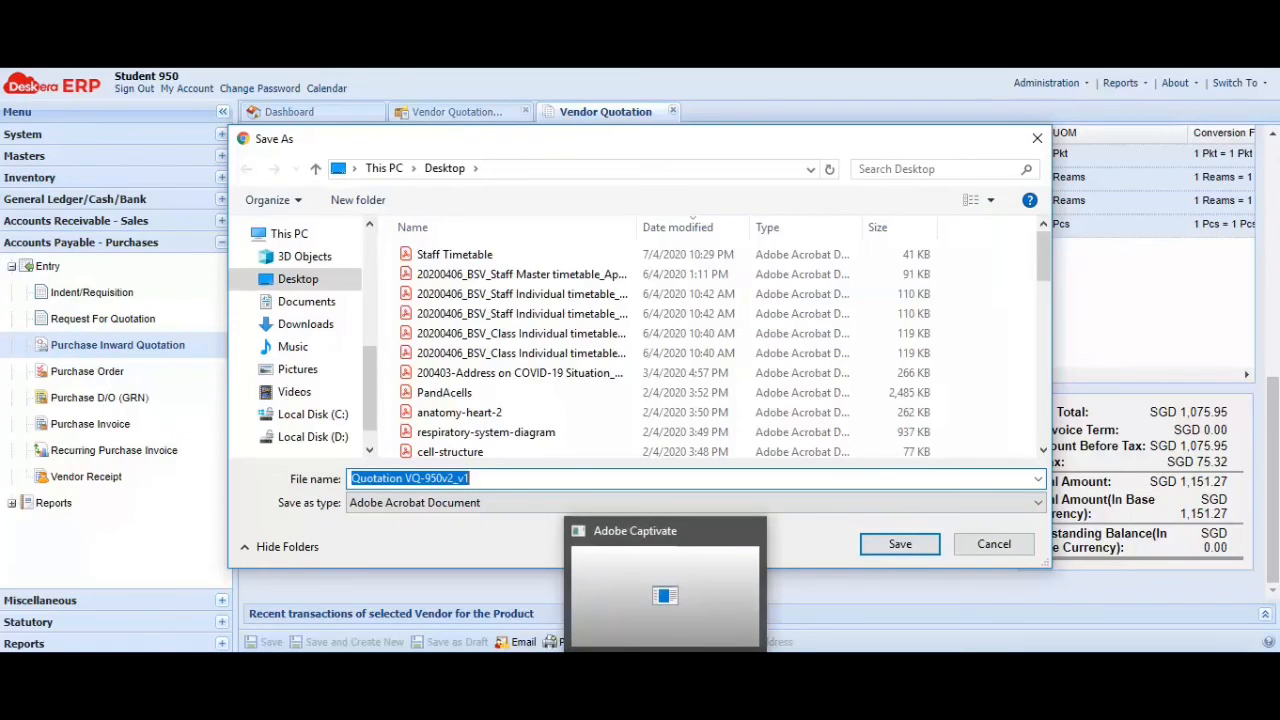